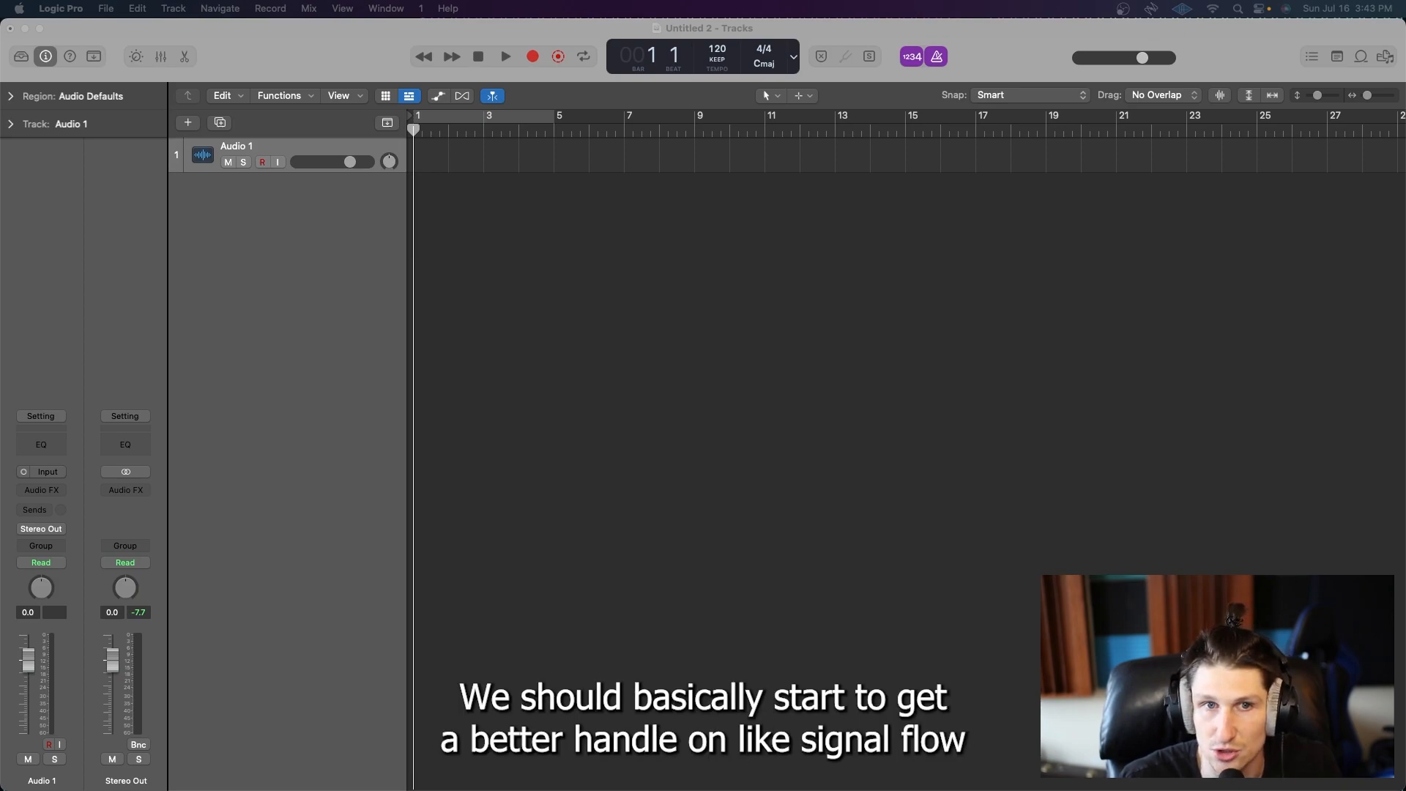
Step: Lower the project tempo to 118 BPM
{"action": "left_click", "coordinate": [377, 507]}
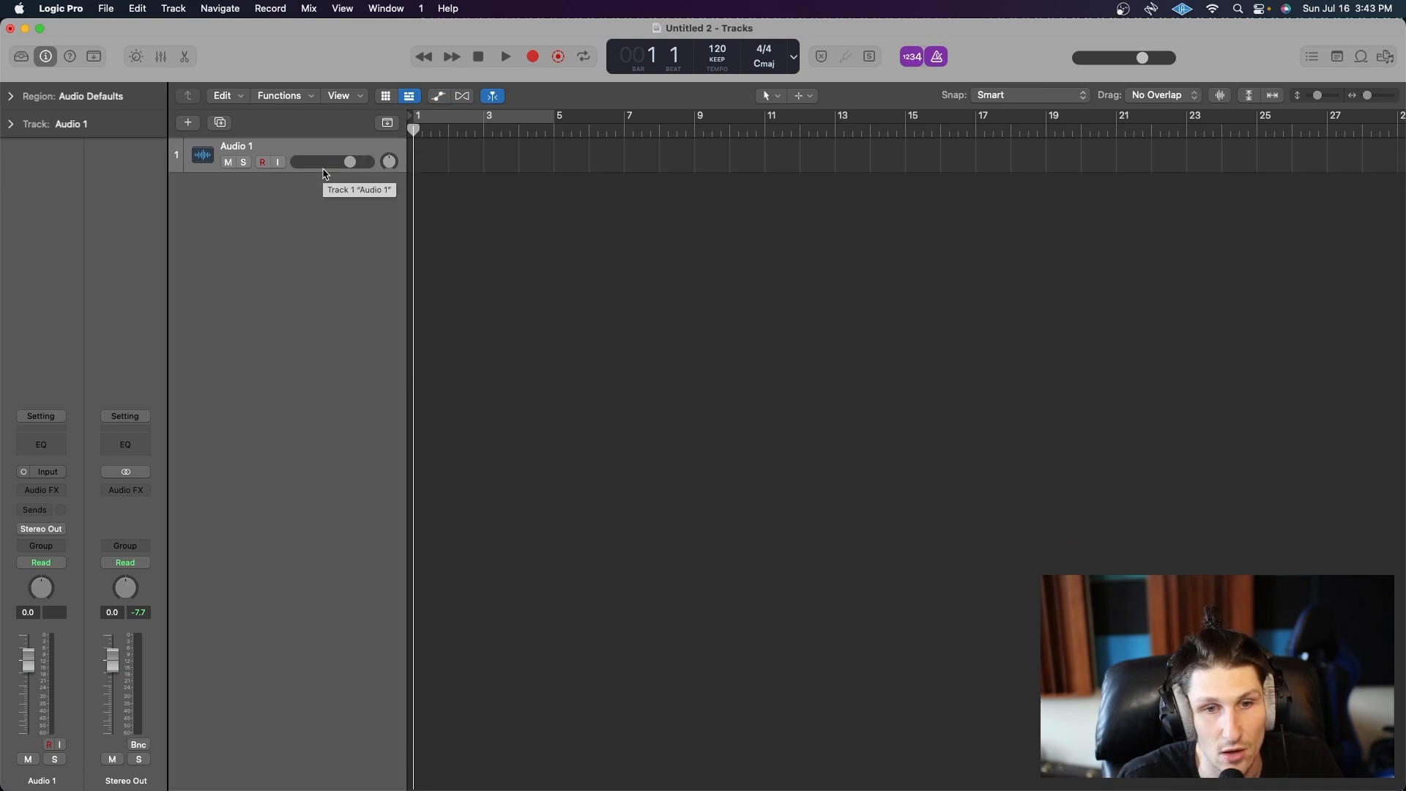
{"action": "scroll", "coordinate": [426, 204], "scroll_direction": "down", "scroll_amount": 3}
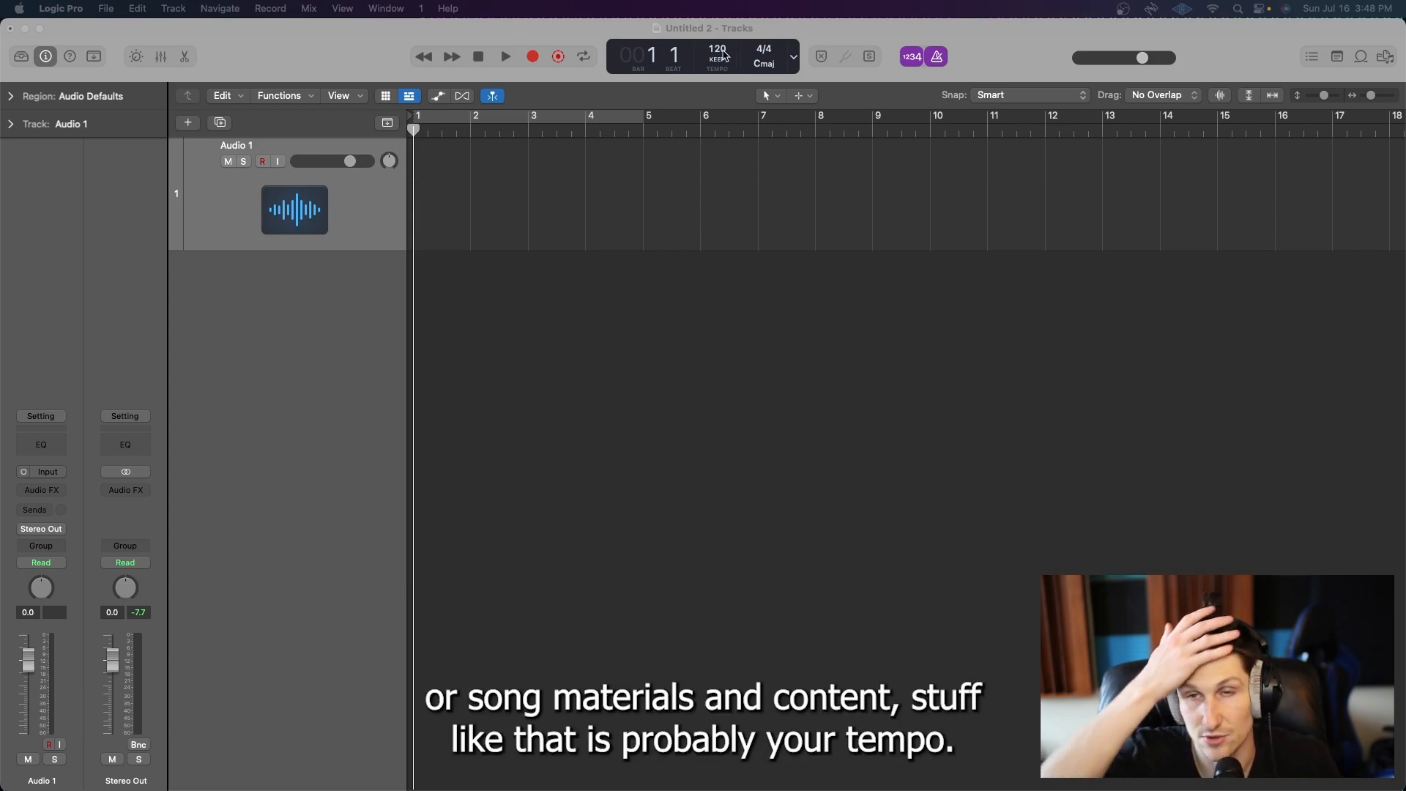
{"action": "mouse_move", "coordinate": [723, 55]}
{"action": "left_mouse_down"}
{"action": "mouse_move", "coordinate": [723, 70]}
{"action": "mouse_move", "coordinate": [720, 57]}
{"action": "left_mouse_up"}
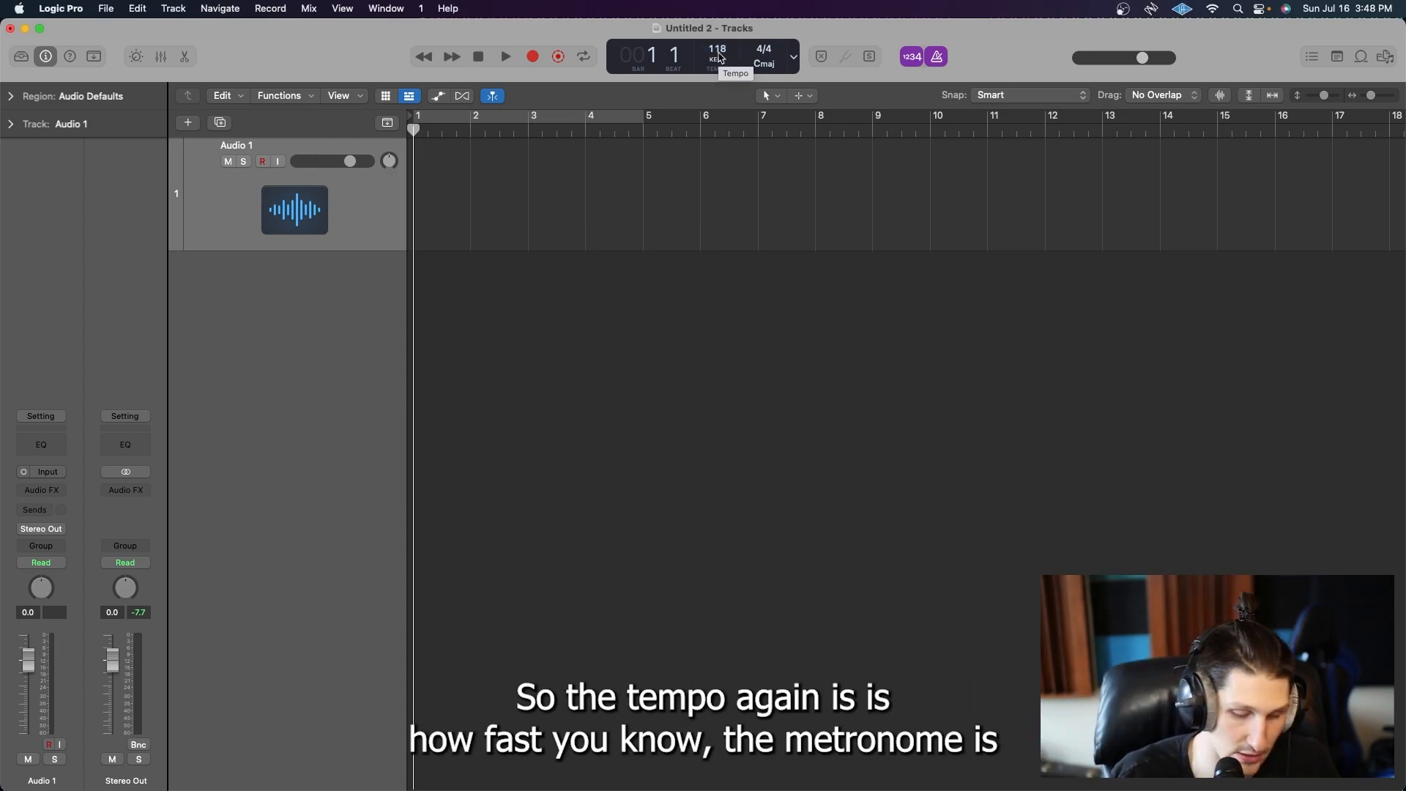
Step: Play the project with the metronome click while lowering the tempo to 104 BPM, and stop playback
{"action": "key", "text": "k"}
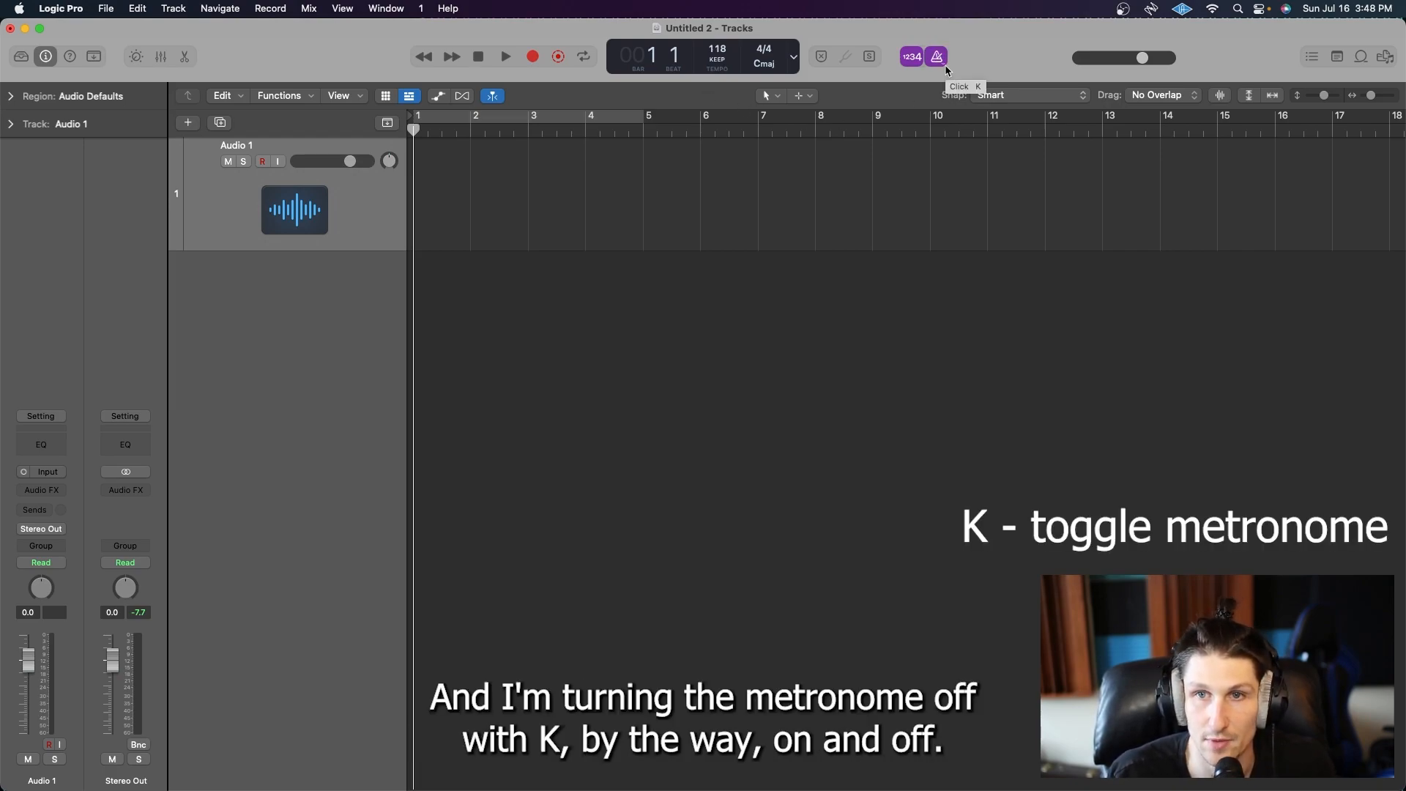
{"action": "key", "text": "space"}
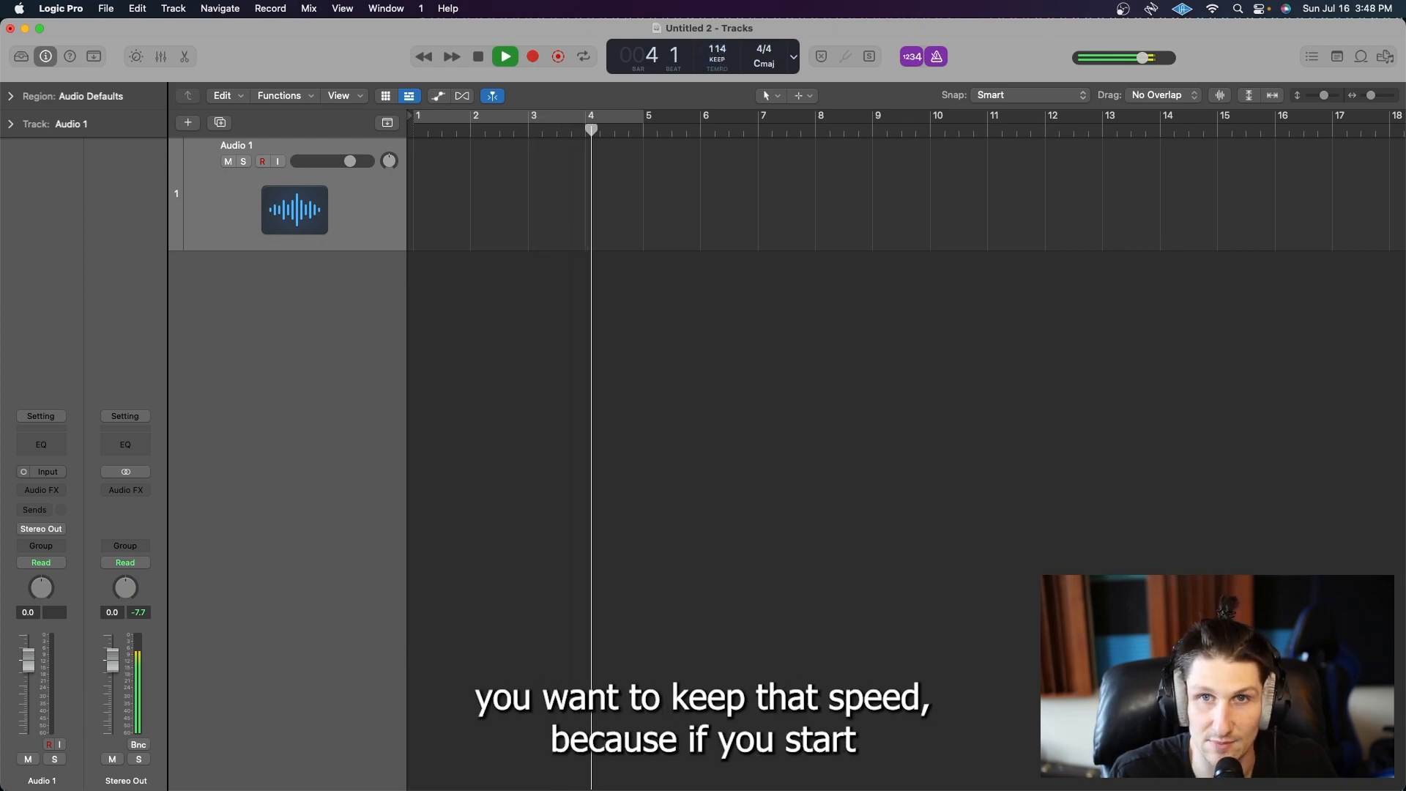
{"action": "key", "text": "space"}
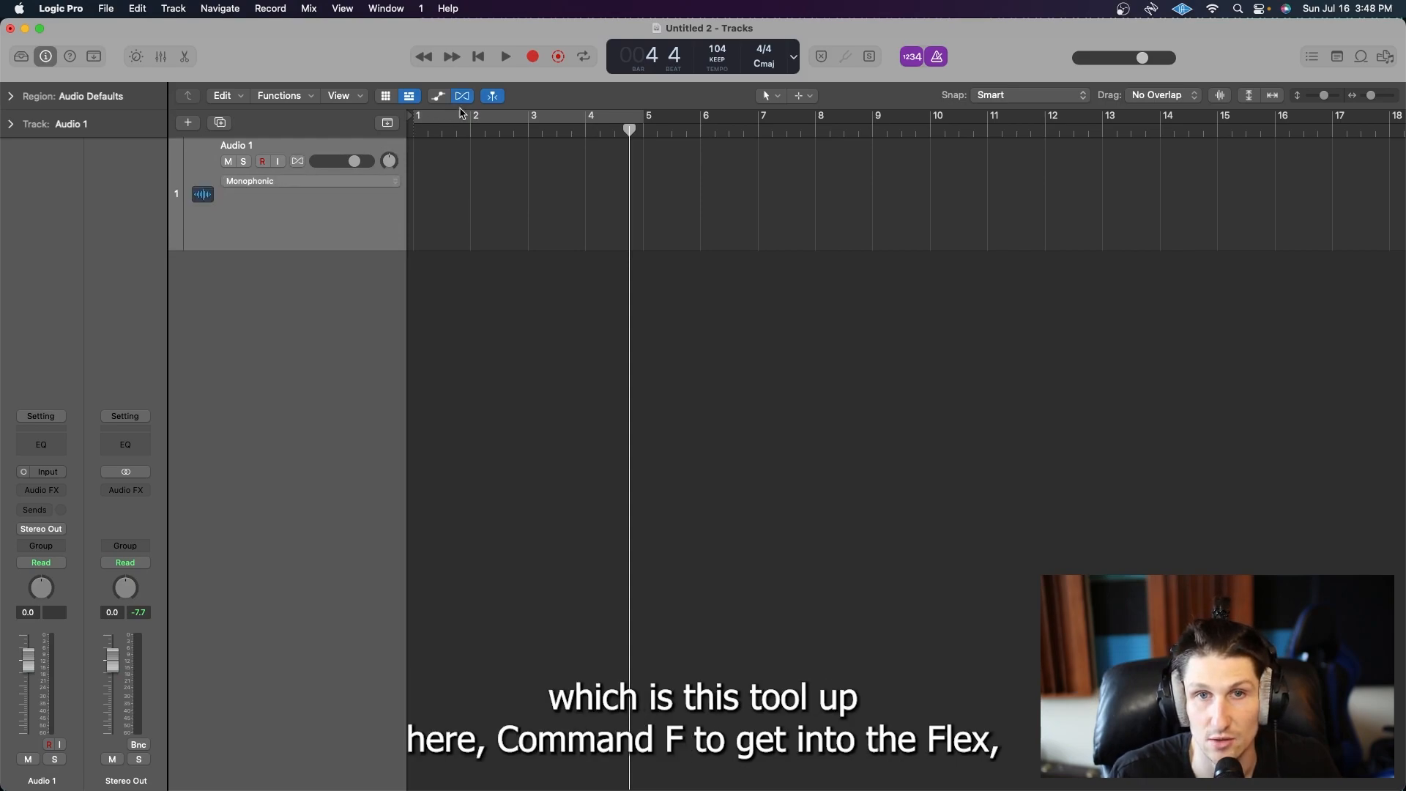
Step: Toggle Flex view on and off for the Tracks area
{"action": "key", "text": "super+f"}
{"action": "key", "text": "super+f"}
{"action": "key", "text": "super+f"}
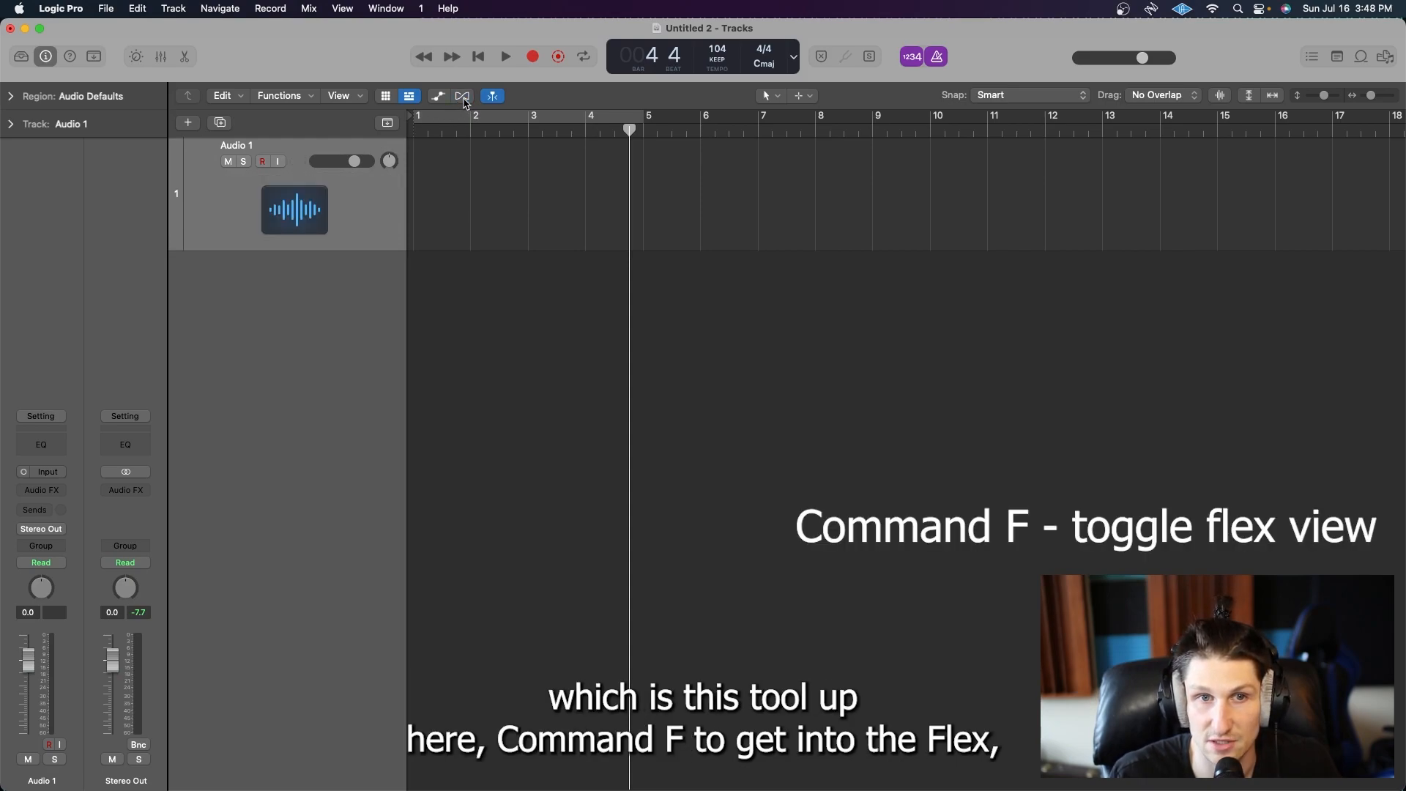
{"action": "key", "text": "super+f"}
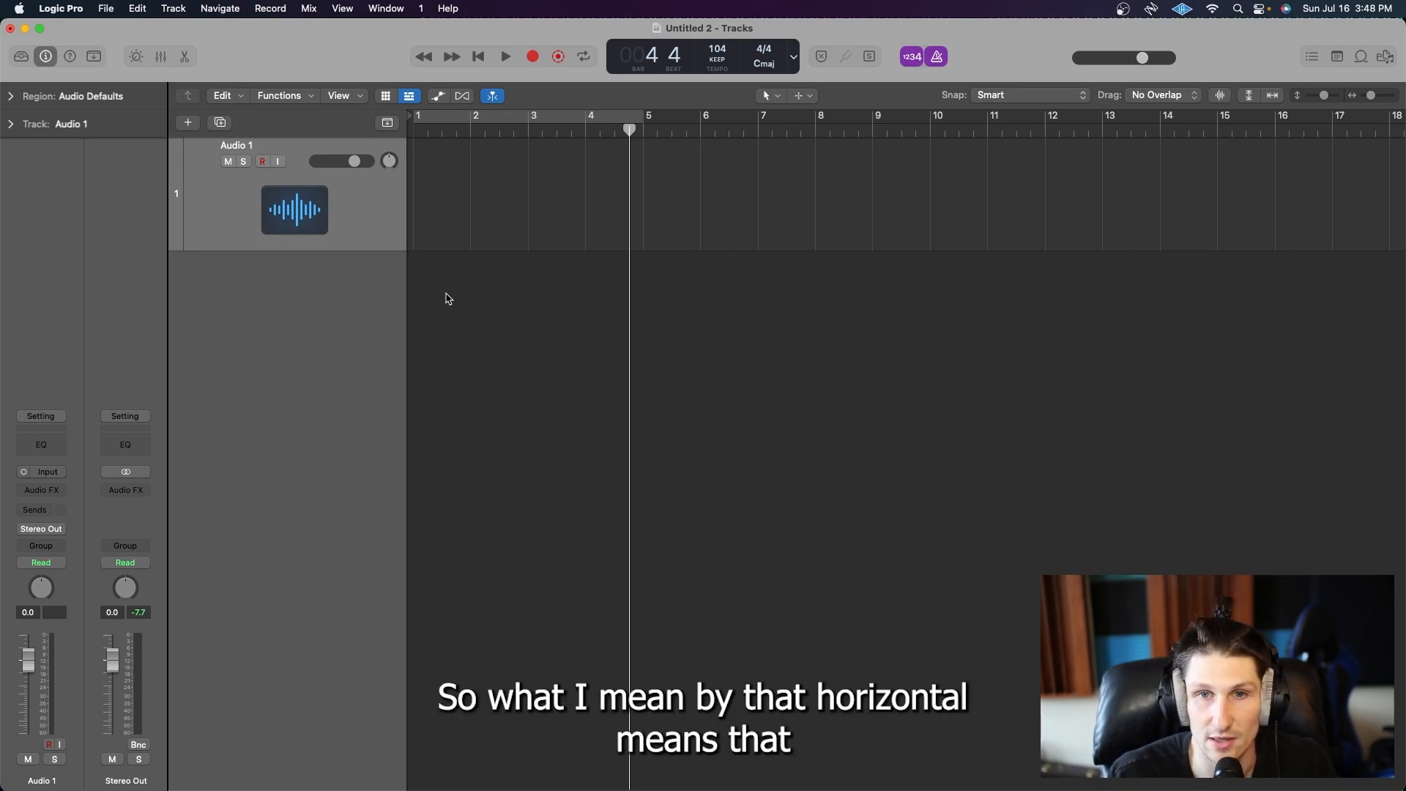
Step: Set a cycle range from bar 1 to bar 17
{"action": "scroll", "coordinate": [499, 293], "scroll_direction": "down", "scroll_amount": 3}
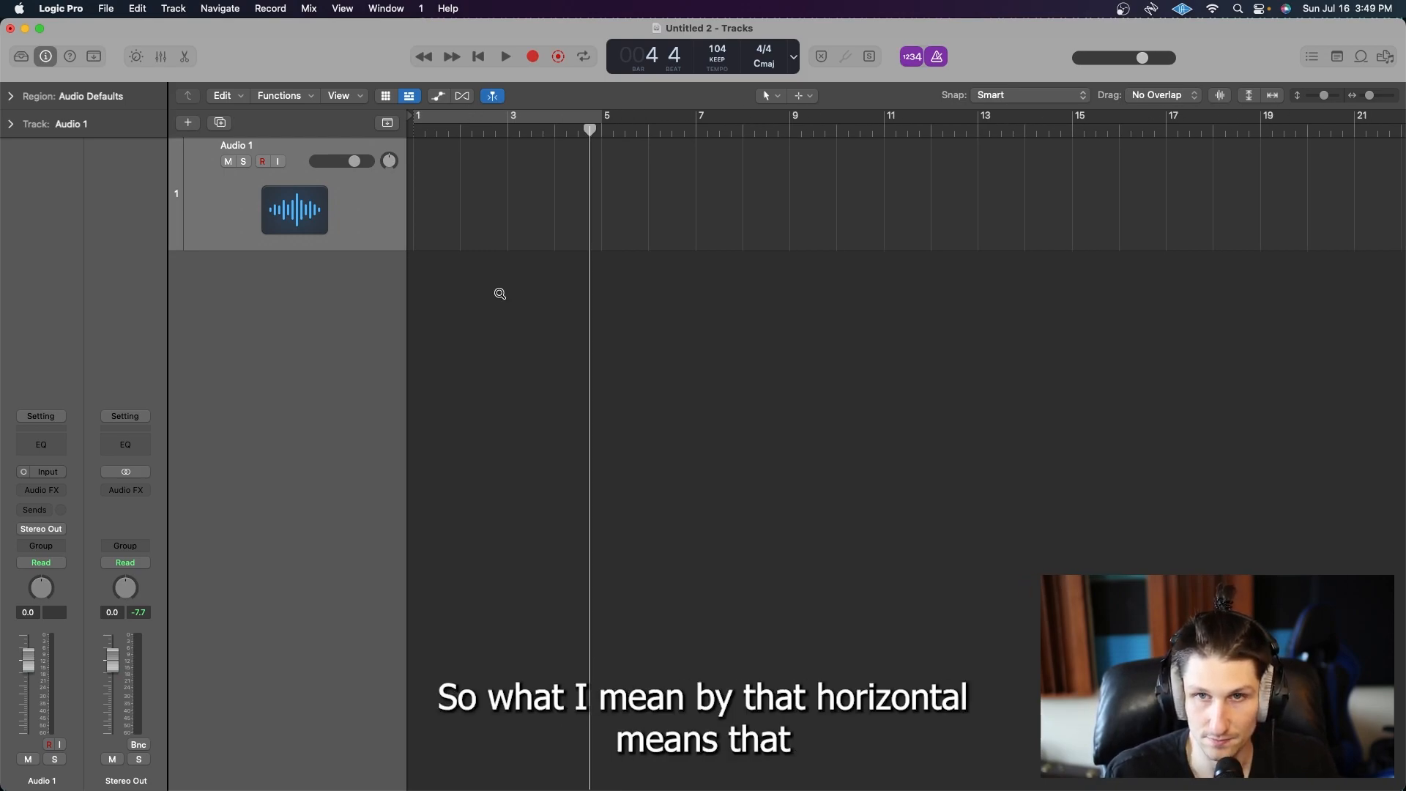
{"action": "left_click_drag", "start_coordinate": [421, 119], "coordinate": [1113, 170]}
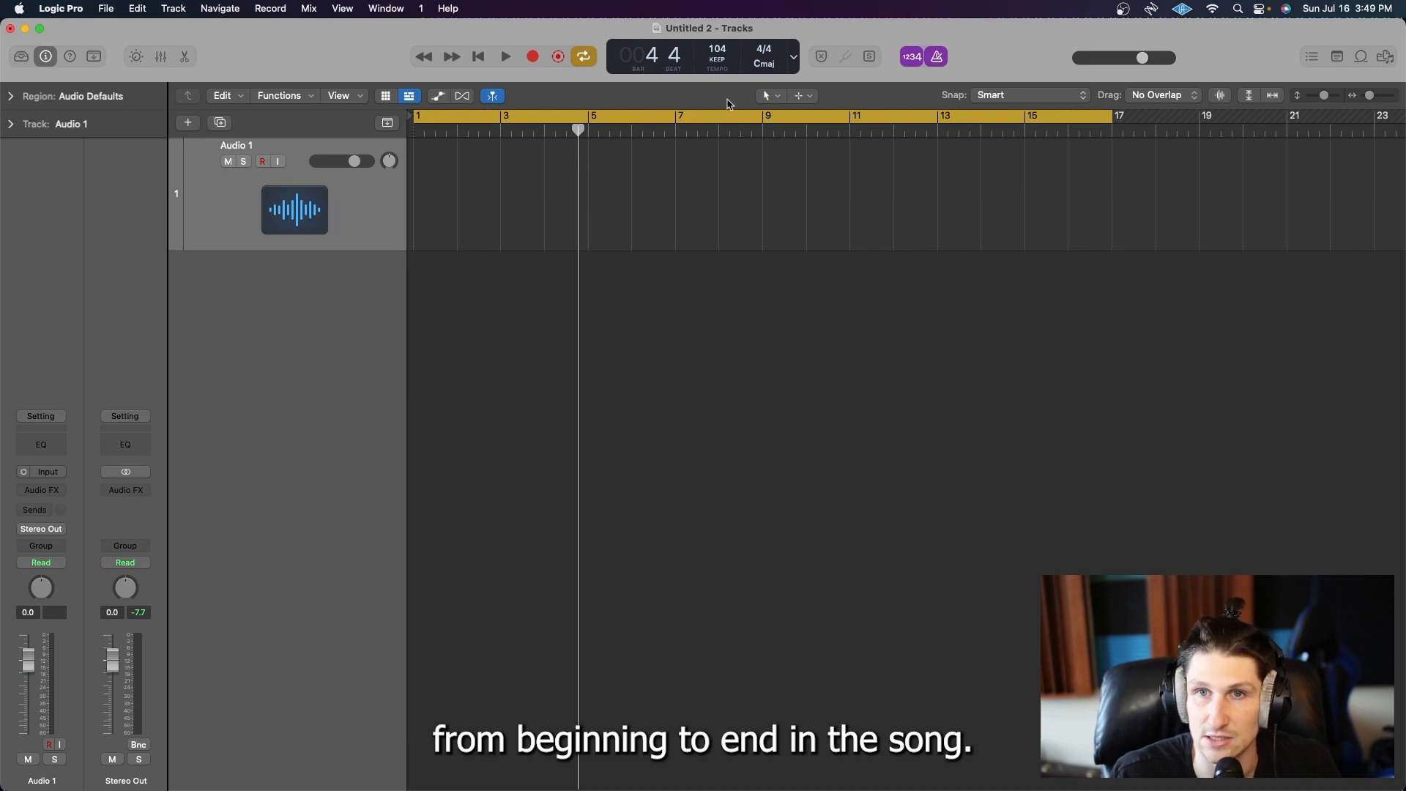
Step: Switch the transport display to Custom and move the playhead to bar 64
{"action": "left_click", "coordinate": [796, 59]}
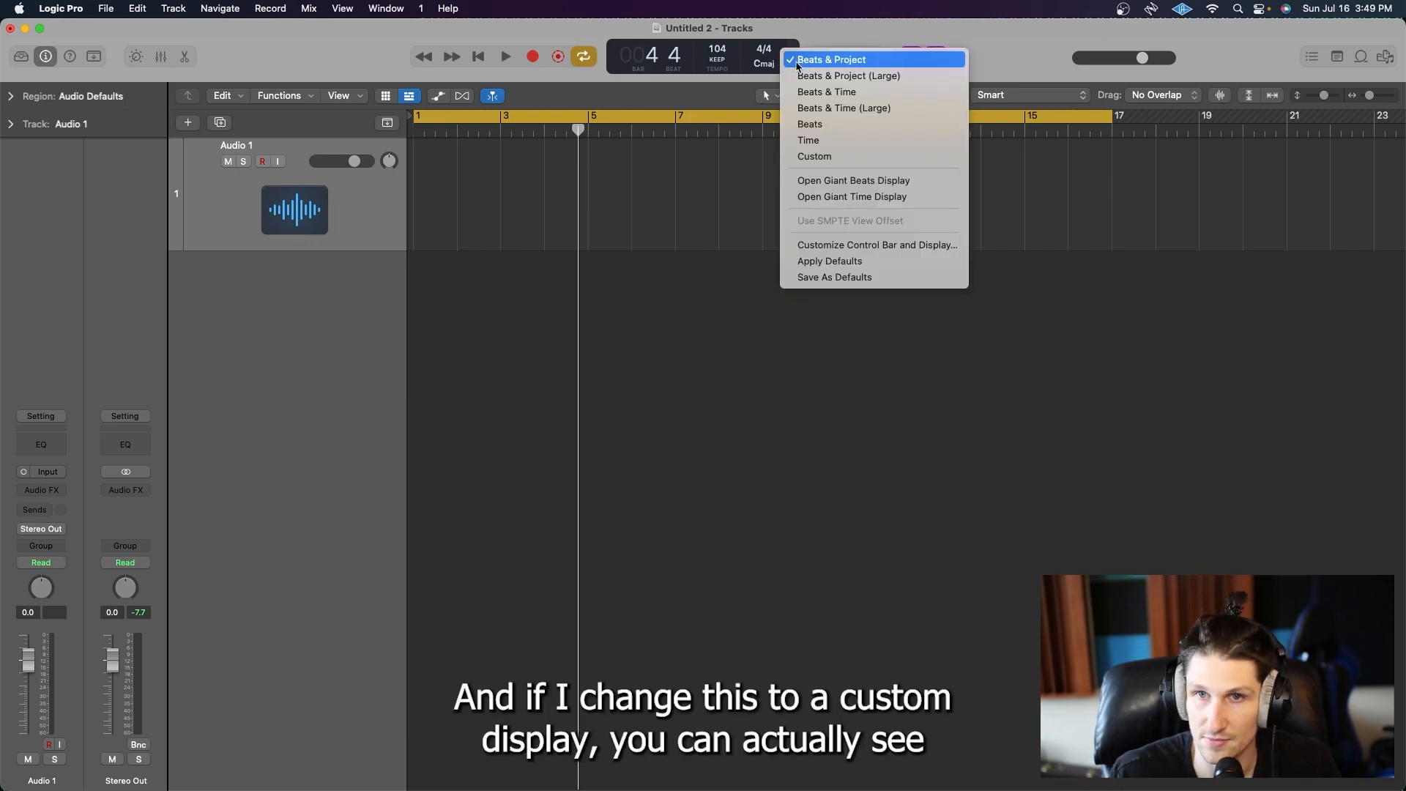
{"action": "left_click", "coordinate": [832, 157]}
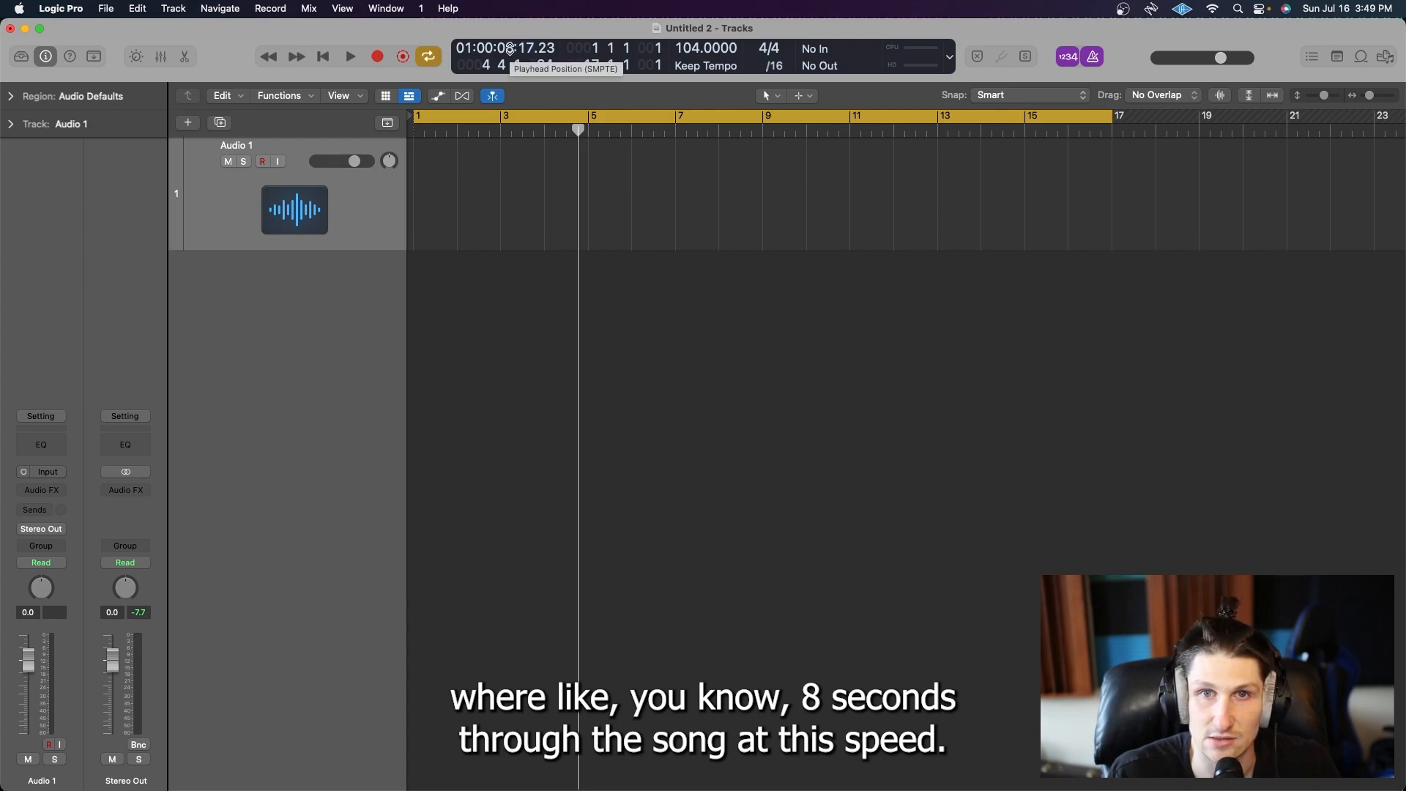
{"action": "left_click_drag", "start_coordinate": [579, 132], "coordinate": [1167, 130]}
{"action": "key", "text": "super+Left"}
{"action": "key", "text": "super+Left"}
{"action": "key", "text": "super+Left"}
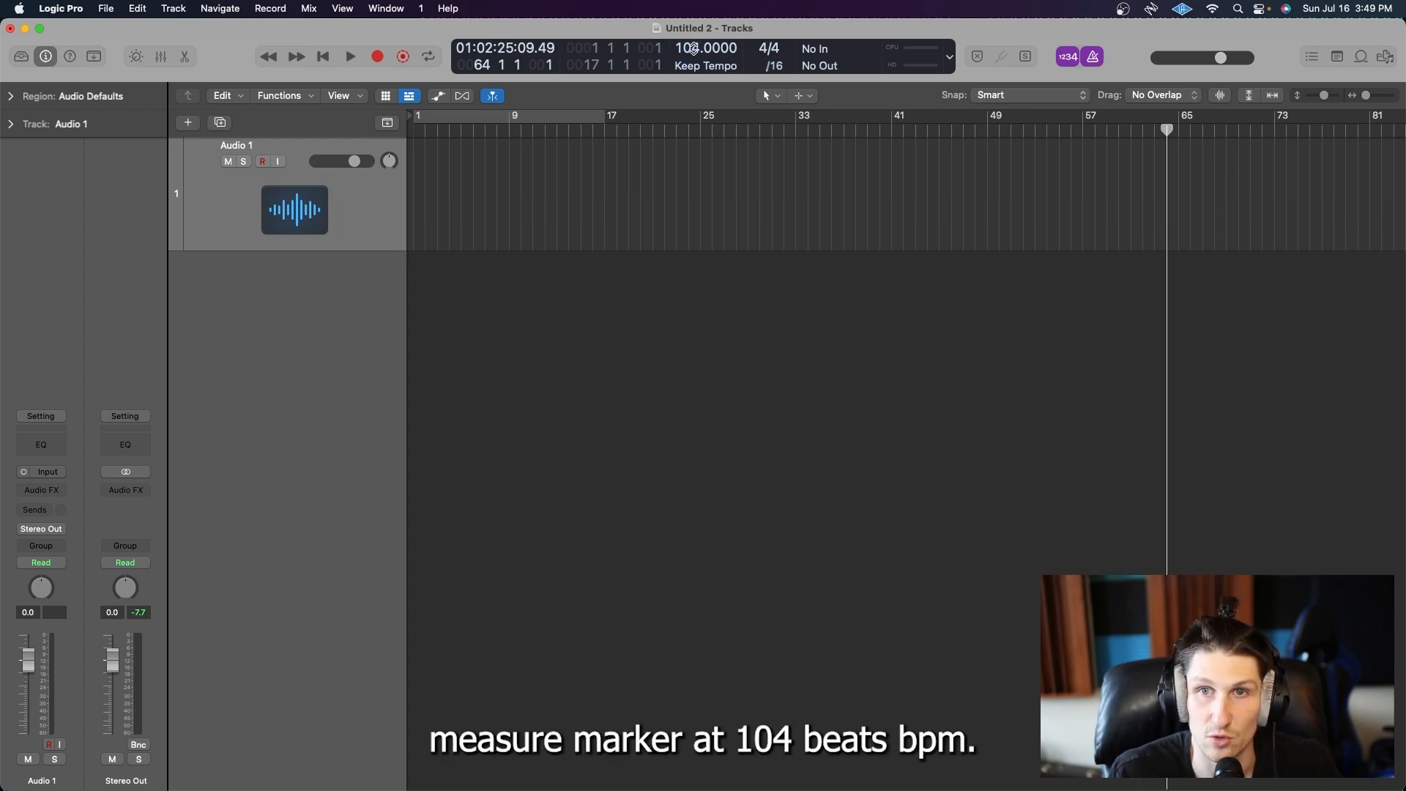
Step: Move the playhead to bar 65 and raise the project tempo first to 114 and finally to 131 BPM
{"action": "mouse_move", "coordinate": [694, 48]}
{"action": "left_mouse_down"}
{"action": "mouse_move", "coordinate": [693, 61]}
{"action": "mouse_move", "coordinate": [694, 39]}
{"action": "left_mouse_up"}
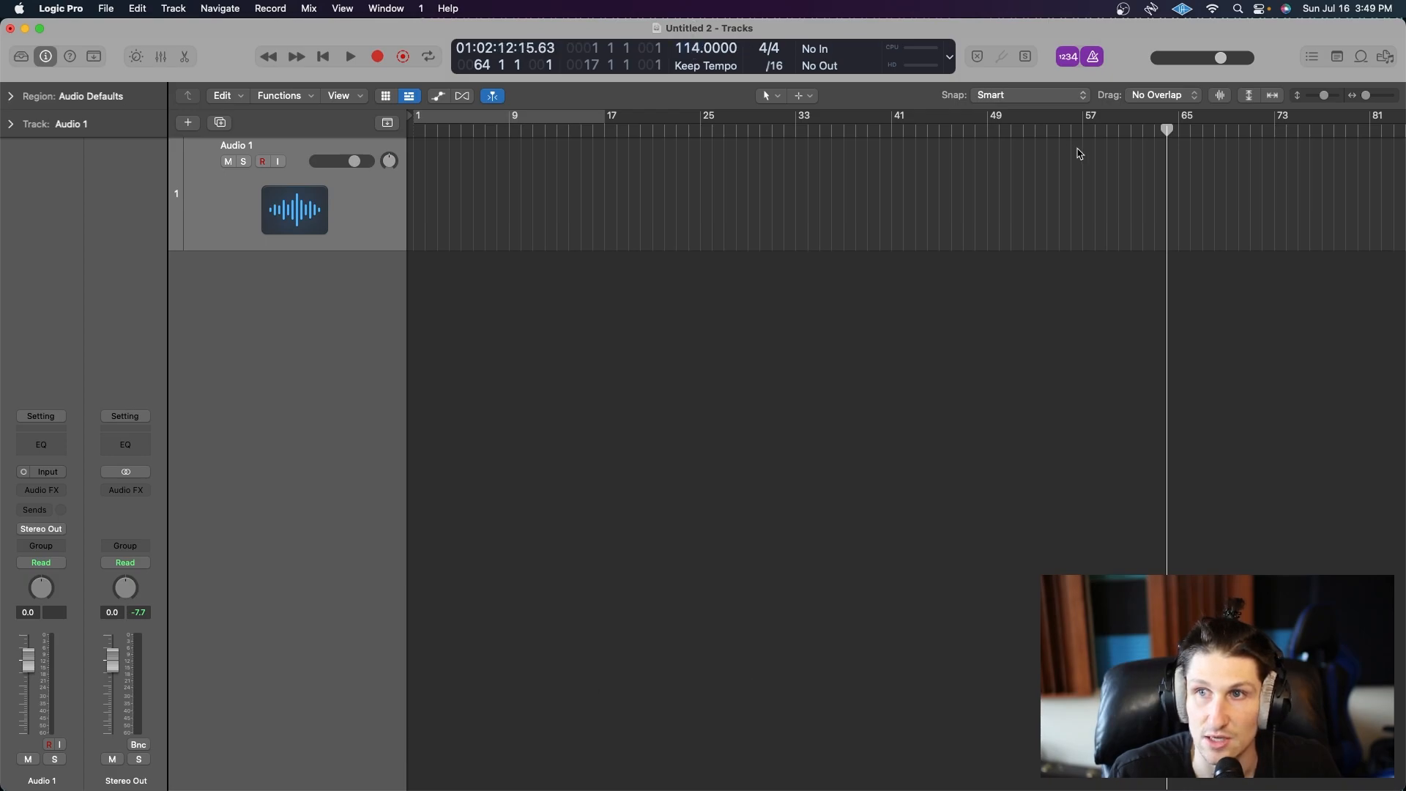
{"action": "left_click_drag", "start_coordinate": [1166, 130], "coordinate": [1179, 130]}
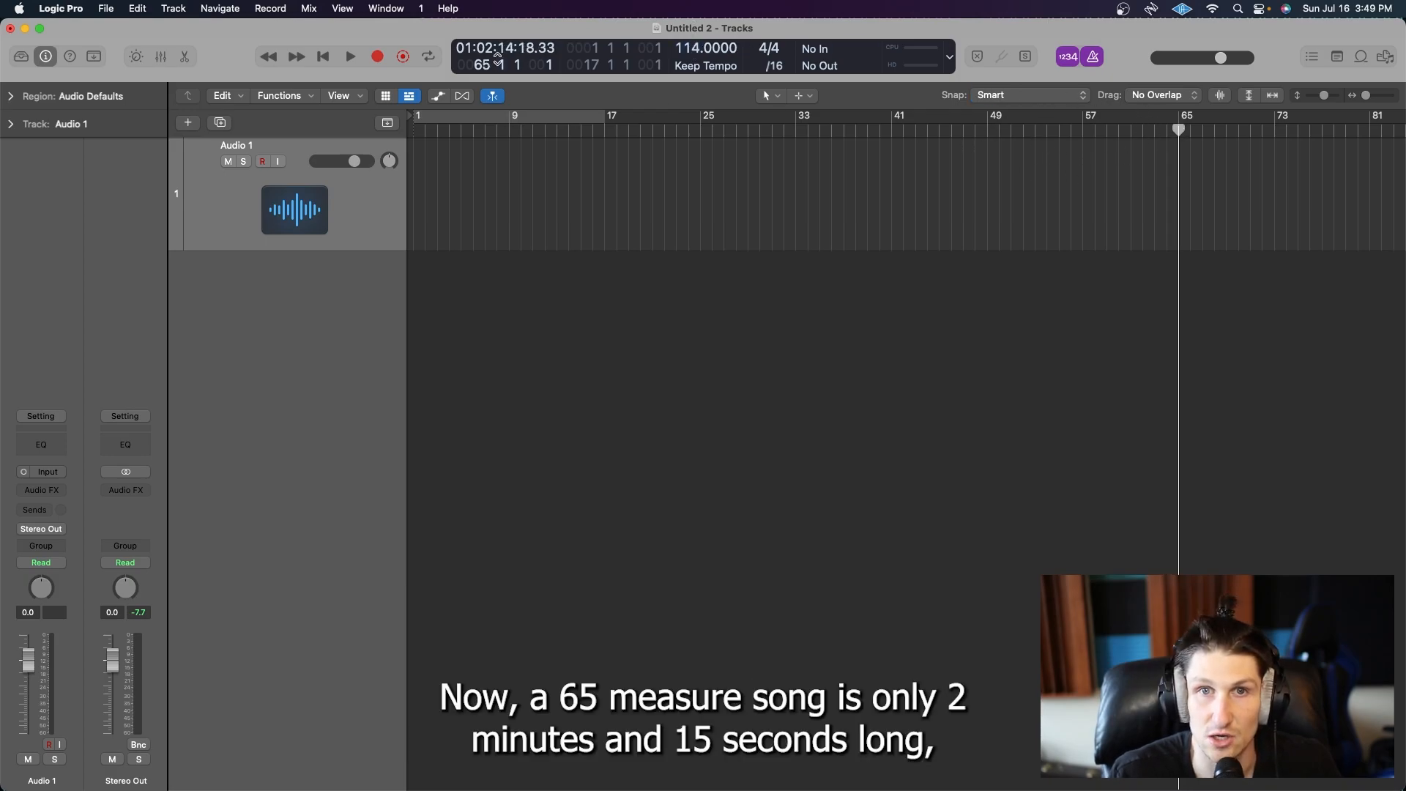
{"action": "left_click_drag", "start_coordinate": [694, 59], "coordinate": [698, 13]}
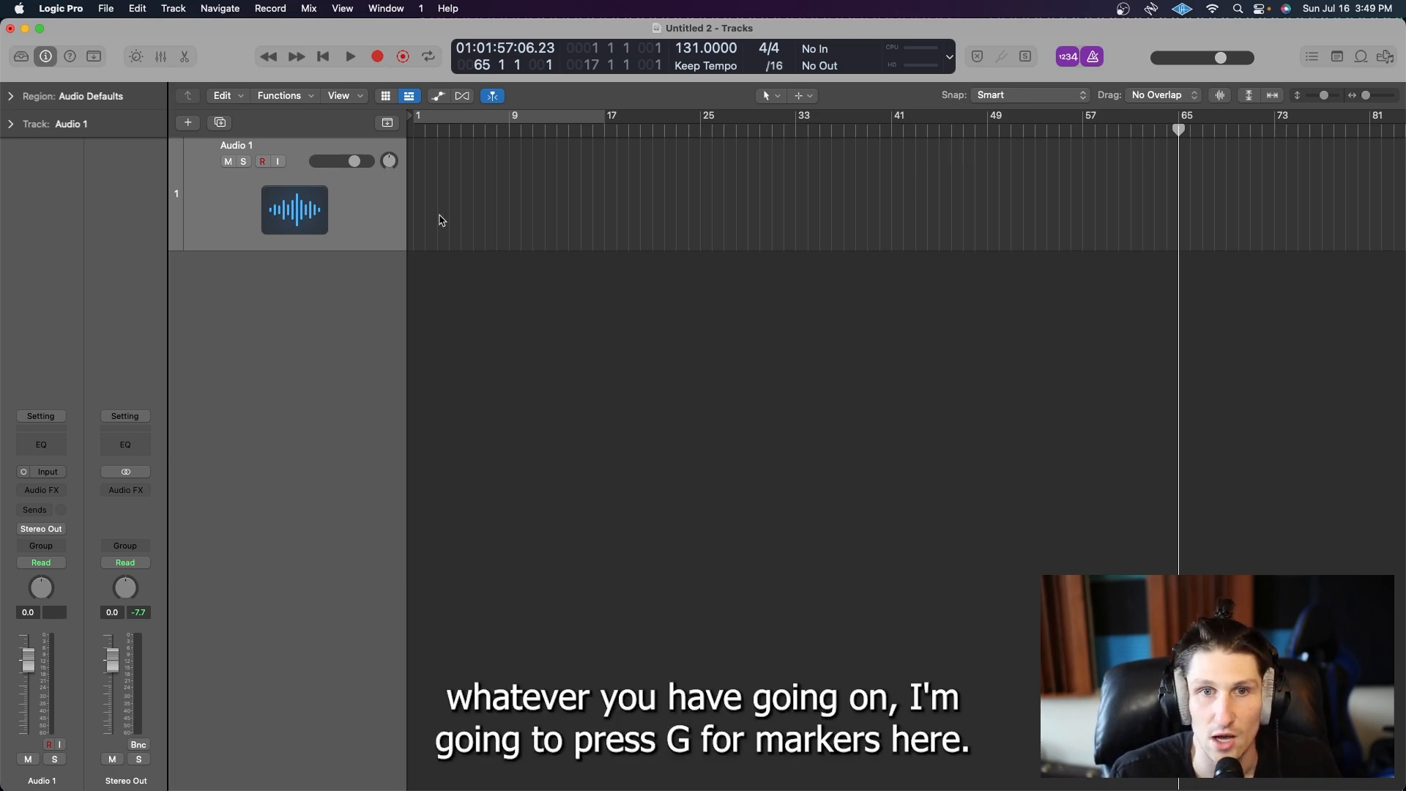
Step: Show the global tracks with only Marker enabled, and increase the height of the Marker track
{"action": "key", "text": "g"}
{"action": "right_click", "coordinate": [293, 220]}
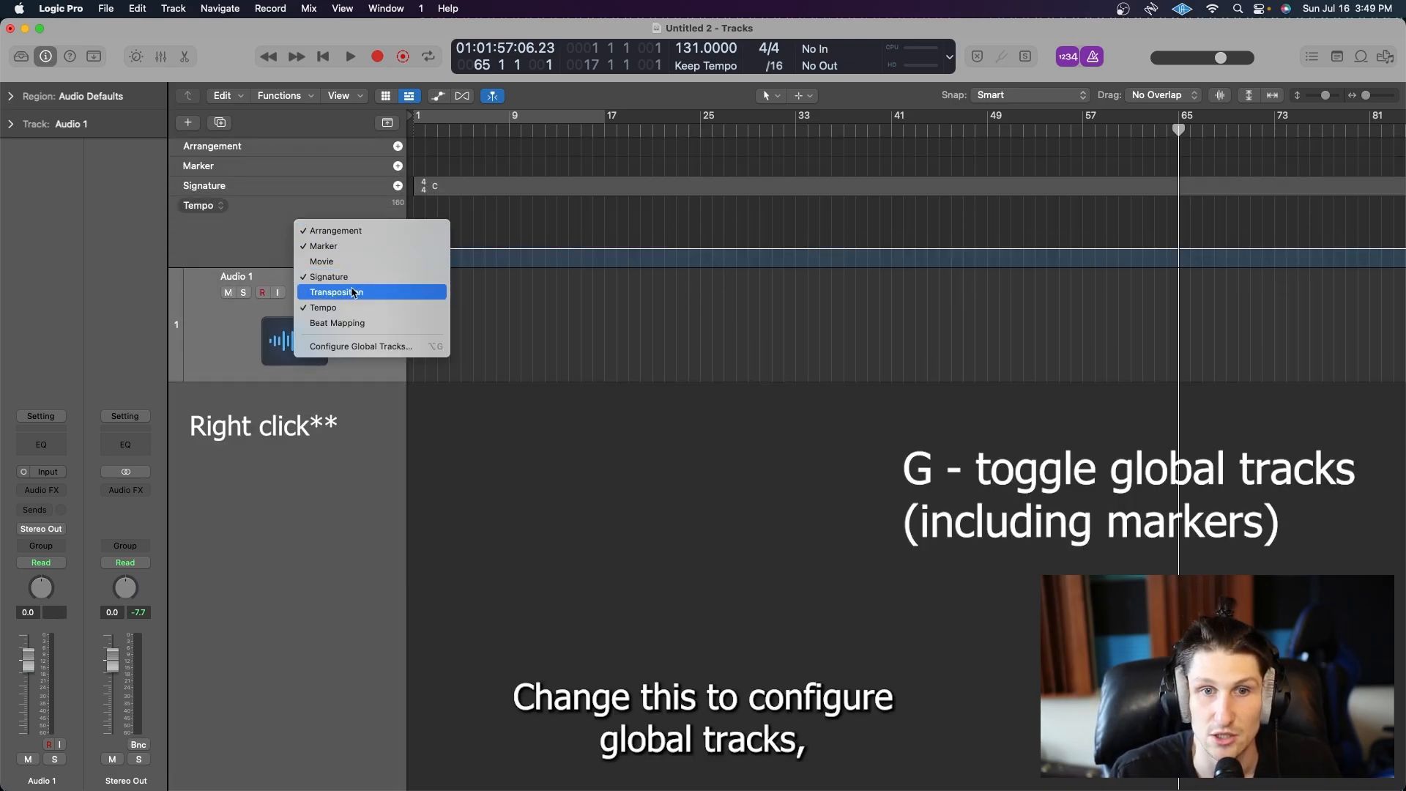
{"action": "left_click", "coordinate": [361, 346]}
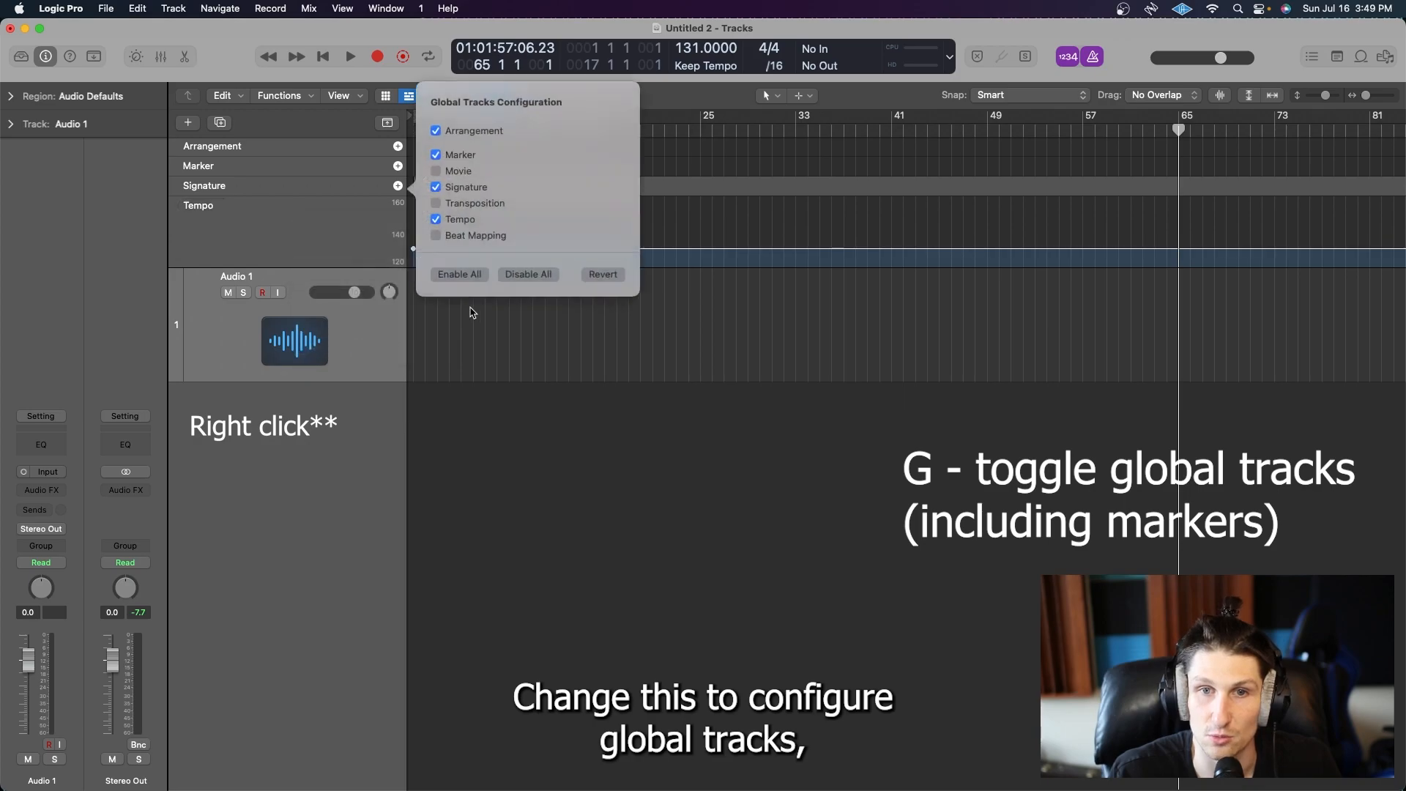
{"action": "left_click", "coordinate": [473, 219]}
{"action": "left_click", "coordinate": [461, 179]}
{"action": "left_click", "coordinate": [464, 97]}
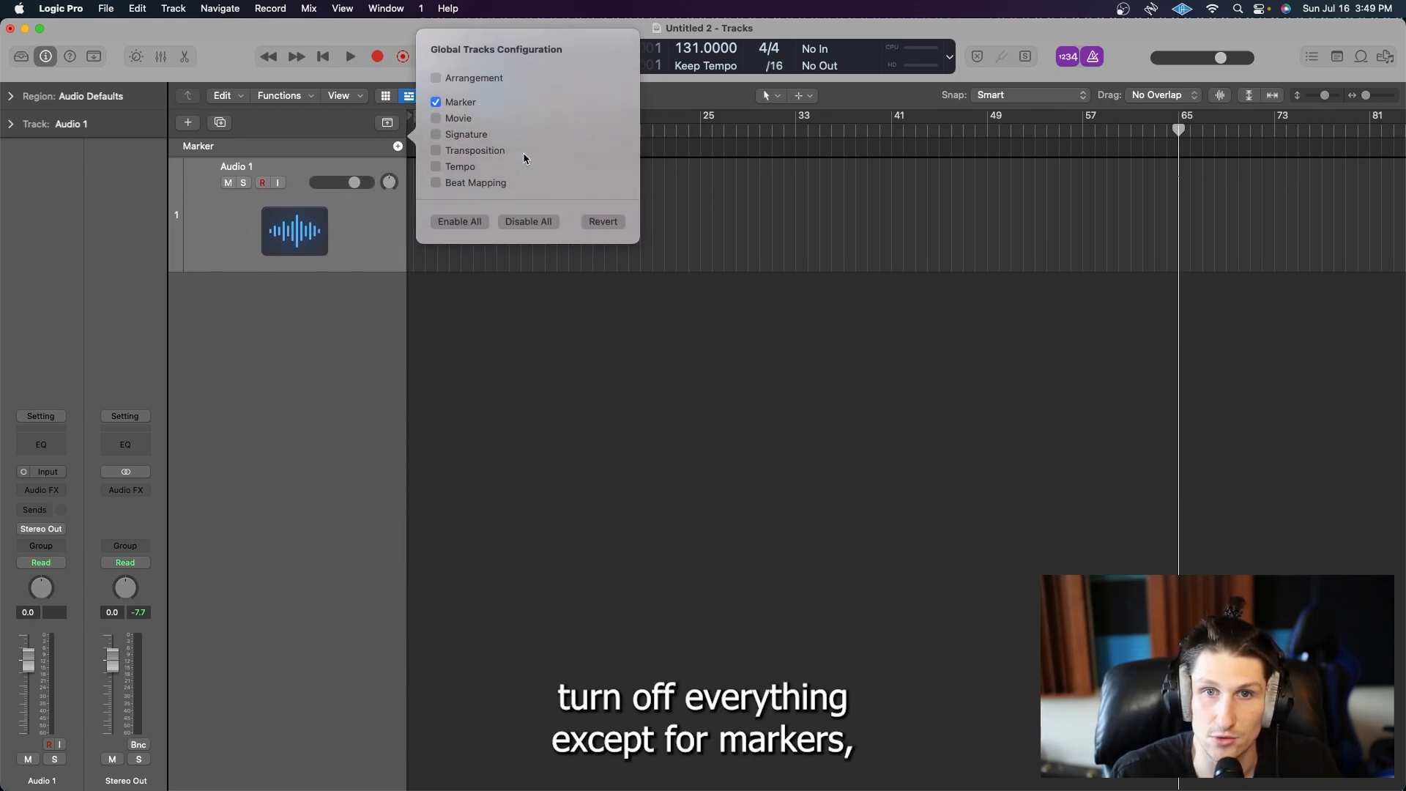
{"action": "left_click", "coordinate": [460, 293]}
{"action": "left_click_drag", "start_coordinate": [396, 156], "coordinate": [398, 264]}
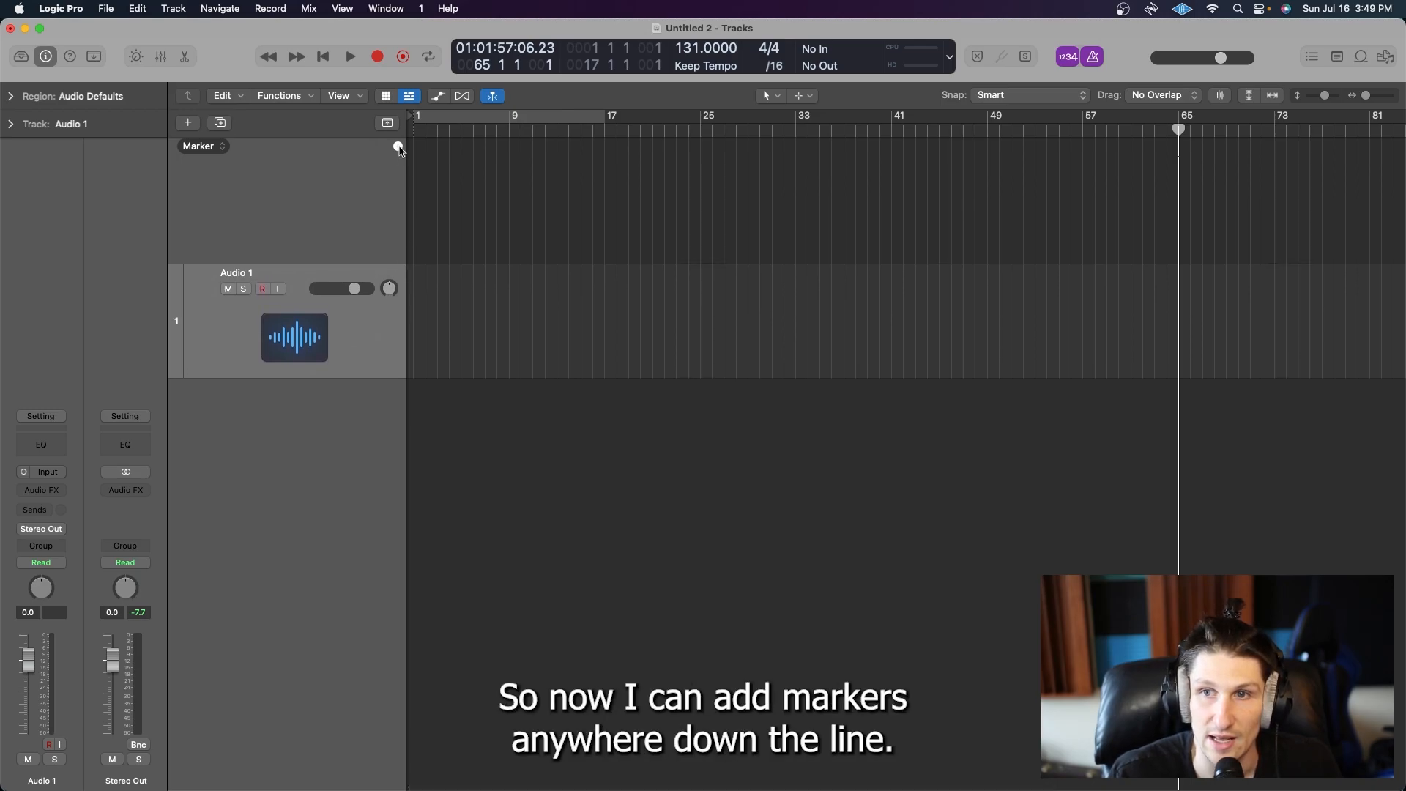
Step: Create a marker starting at bar 1 and split it at bar 9
{"action": "left_click", "coordinate": [398, 146]}
{"action": "left_click_drag", "start_coordinate": [1261, 218], "coordinate": [495, 218]}
{"action": "left_click", "coordinate": [510, 130]}
{"action": "key", "text": "alt+apostrophe"}
Step: Rename the first marker "verse"
{"action": "double_click", "coordinate": [455, 202]}
{"action": "type", "text": "ve"}
{"action": "key", "text": "Return"}
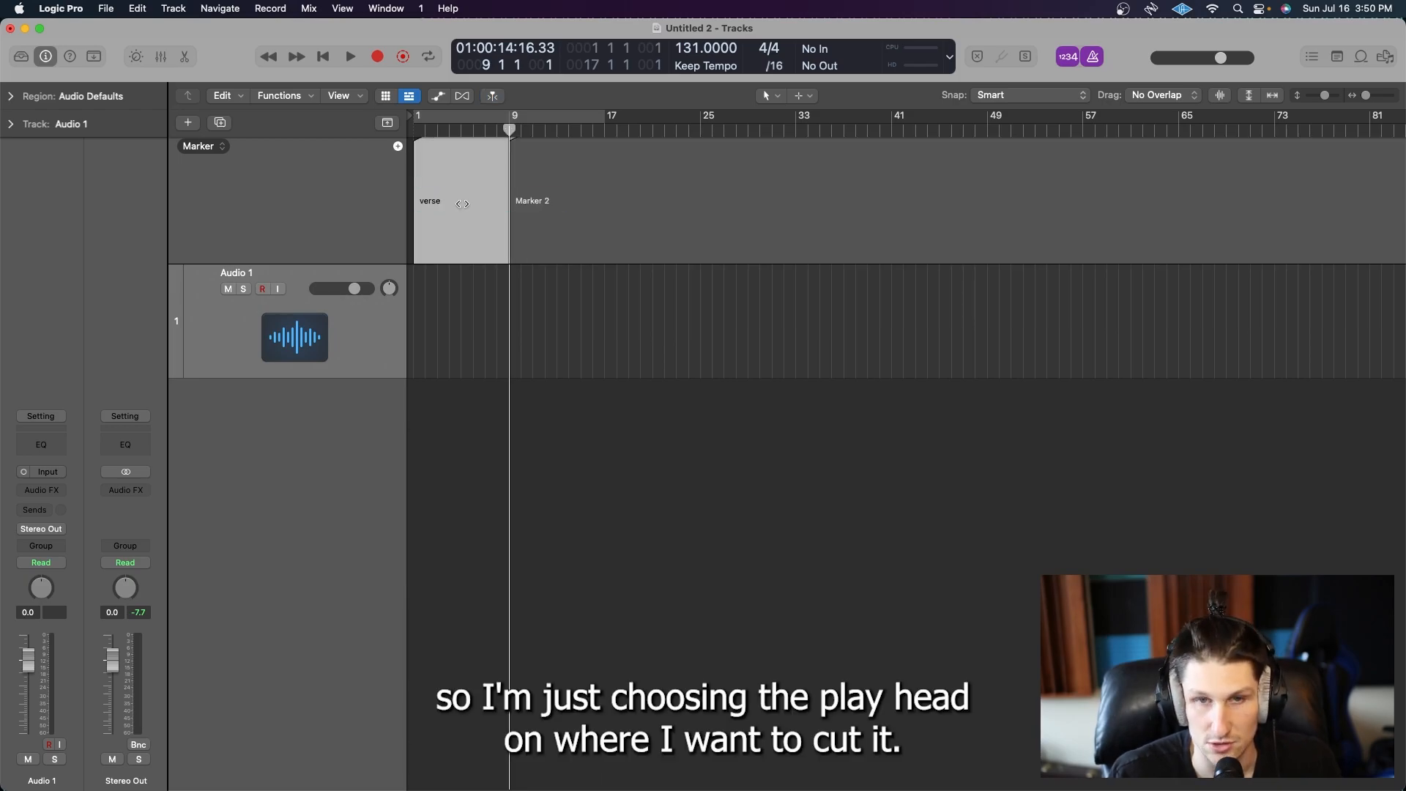
Step: Split the second marker at bar 17 and rename the section from bar 9 to 17 "chorus"
{"action": "left_click", "coordinate": [604, 126]}
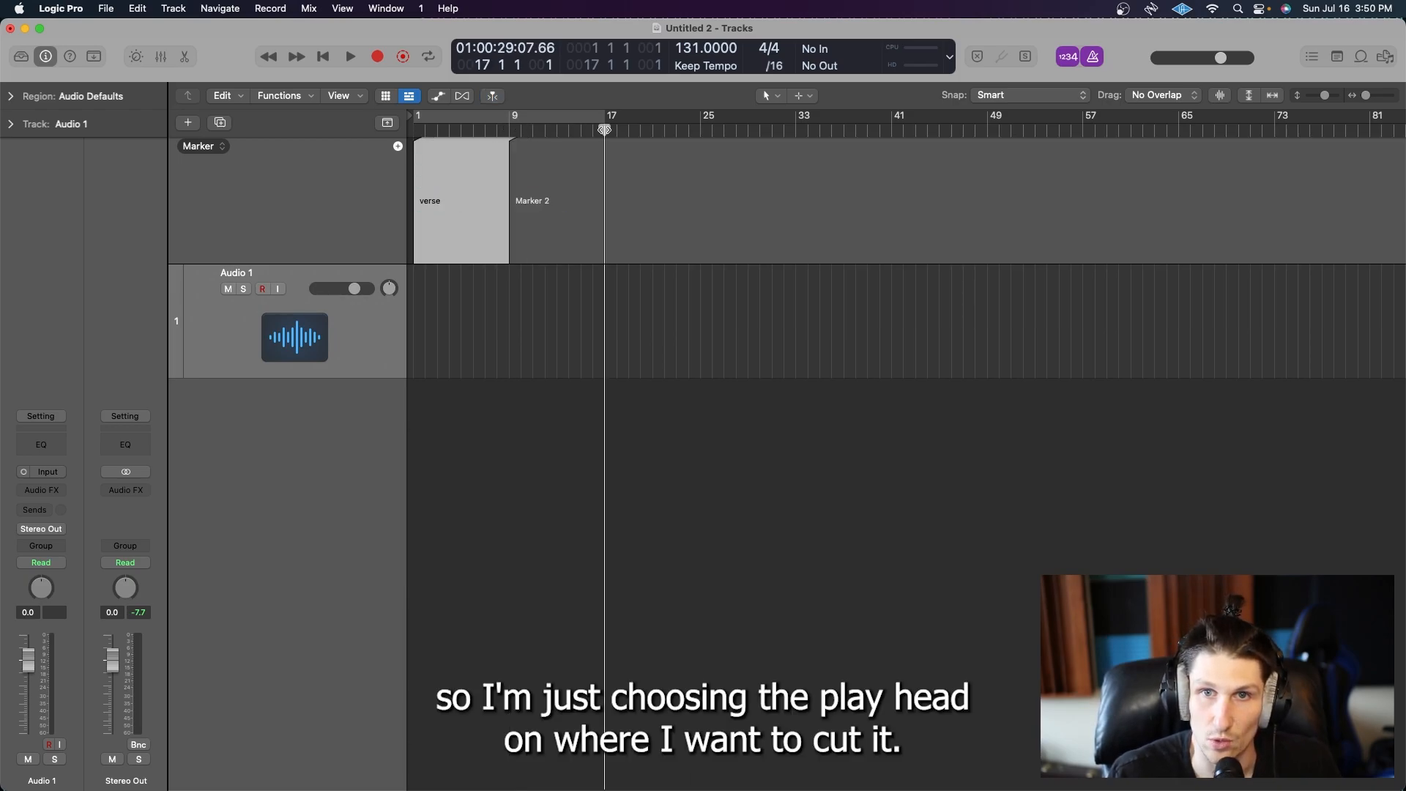
{"action": "left_click", "coordinate": [591, 216]}
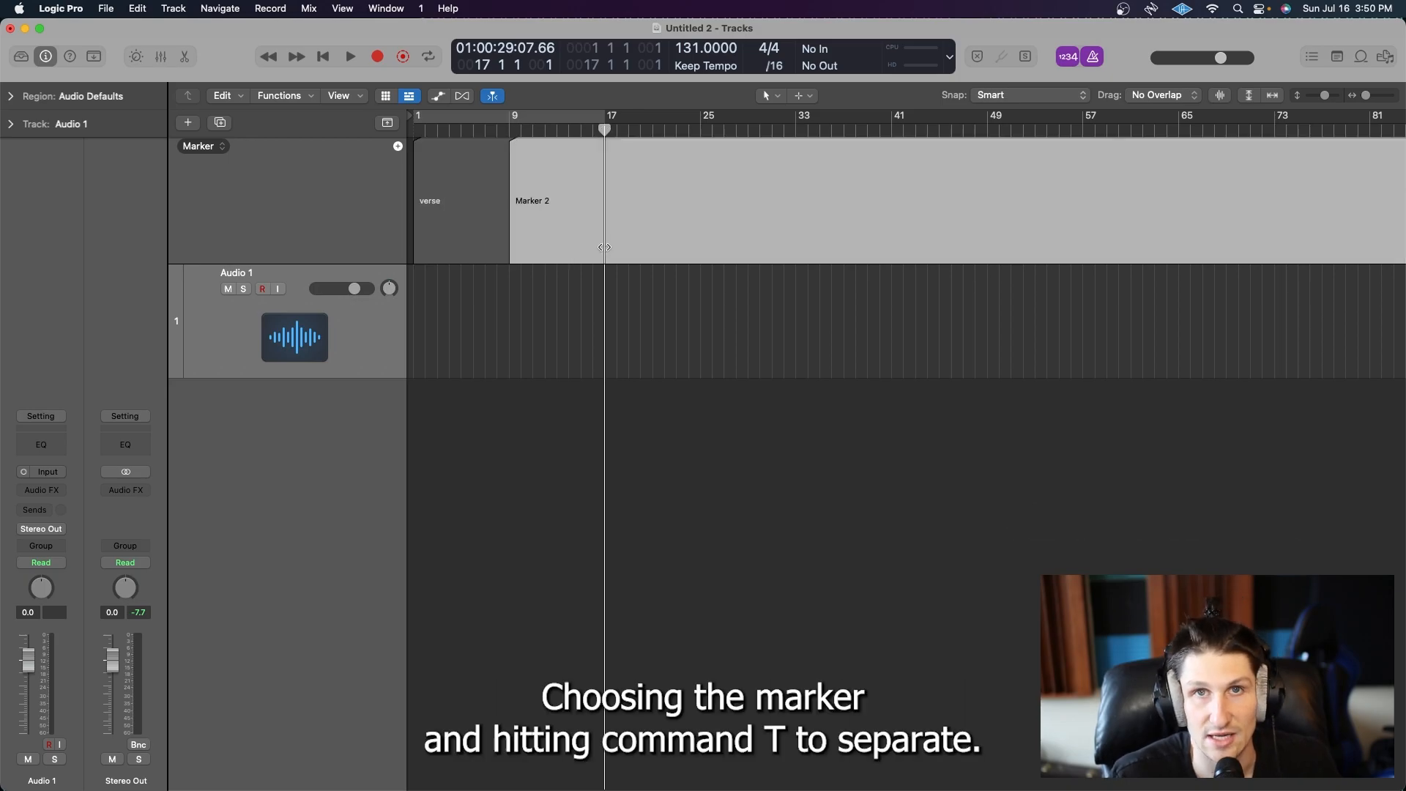
{"action": "key", "text": "super+t"}
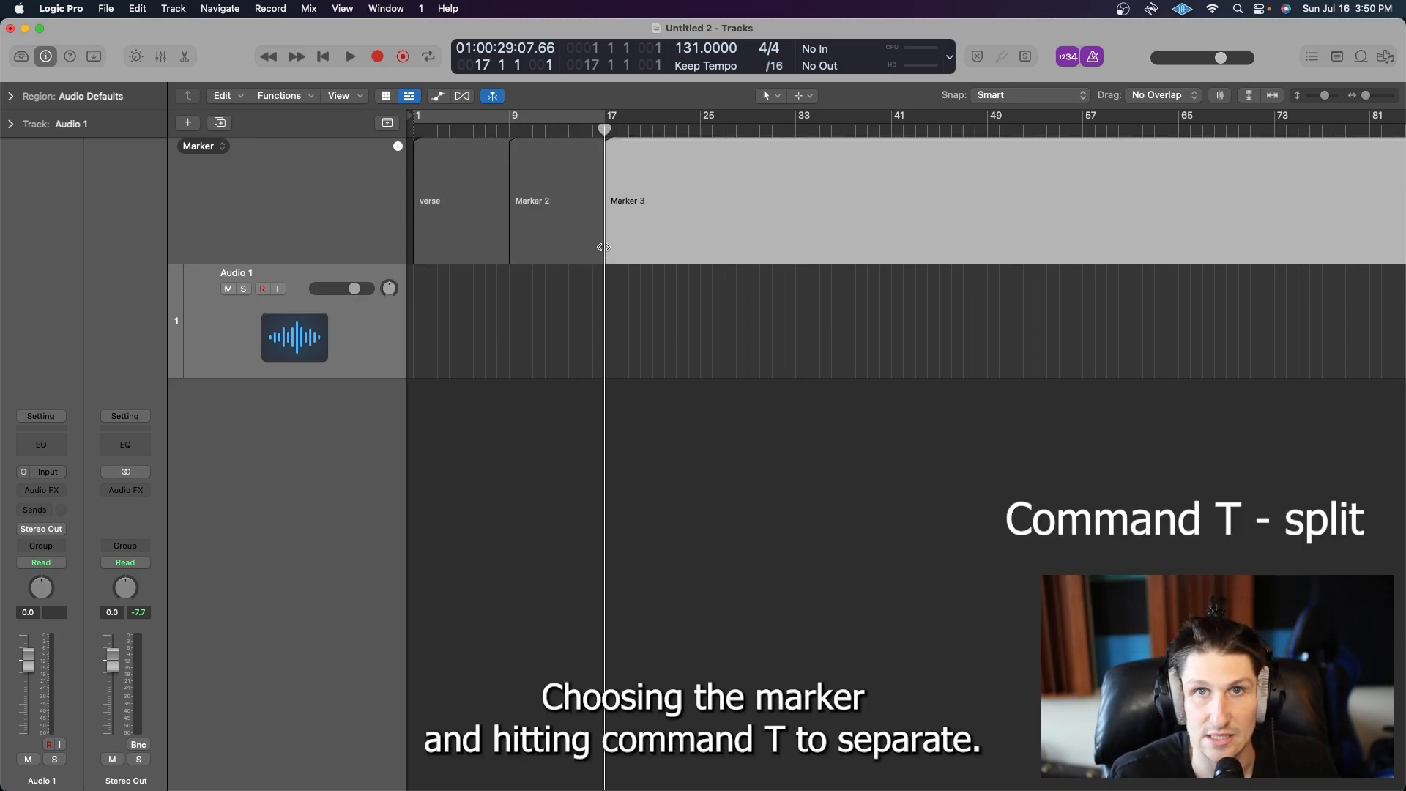
{"action": "double_click", "coordinate": [563, 215]}
{"action": "type", "text": "chrosu"}
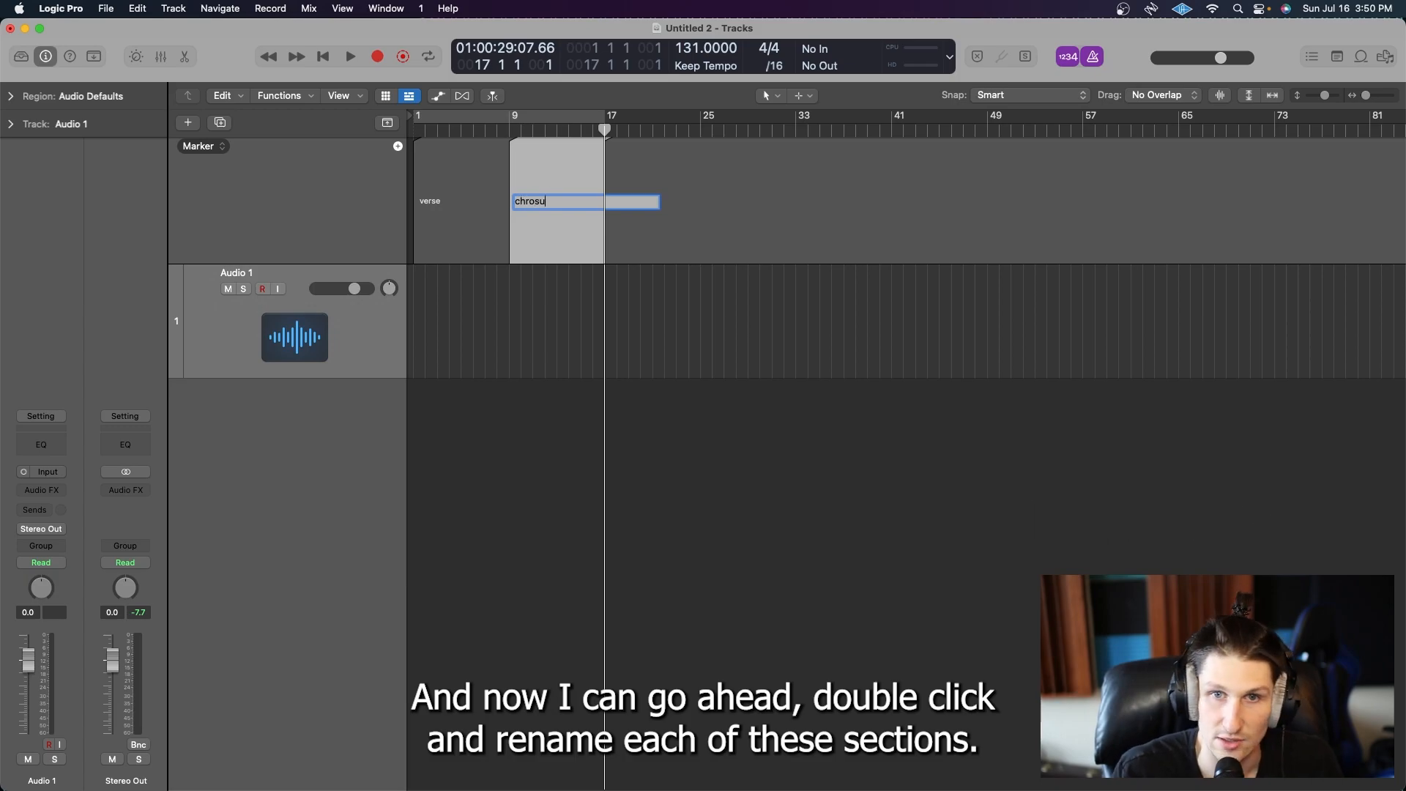
{"action": "type", "text": "s"}
{"action": "key", "text": "Return"}
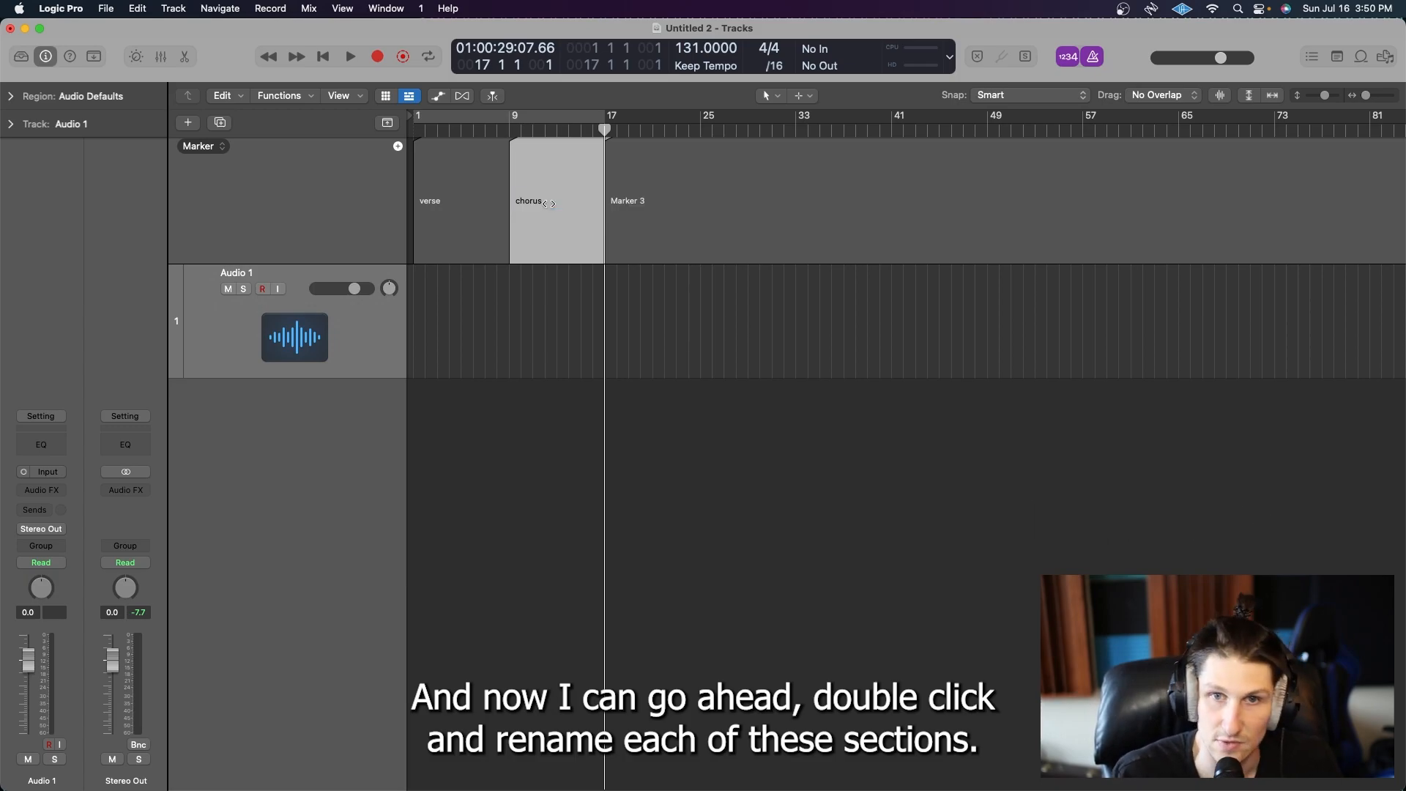
Step: Split the third marker at bar 25 and rename the section from bar 17 to 25 "brudge"
{"action": "left_click", "coordinate": [692, 132]}
{"action": "left_click", "coordinate": [656, 200]}
{"action": "key", "text": "super+t"}
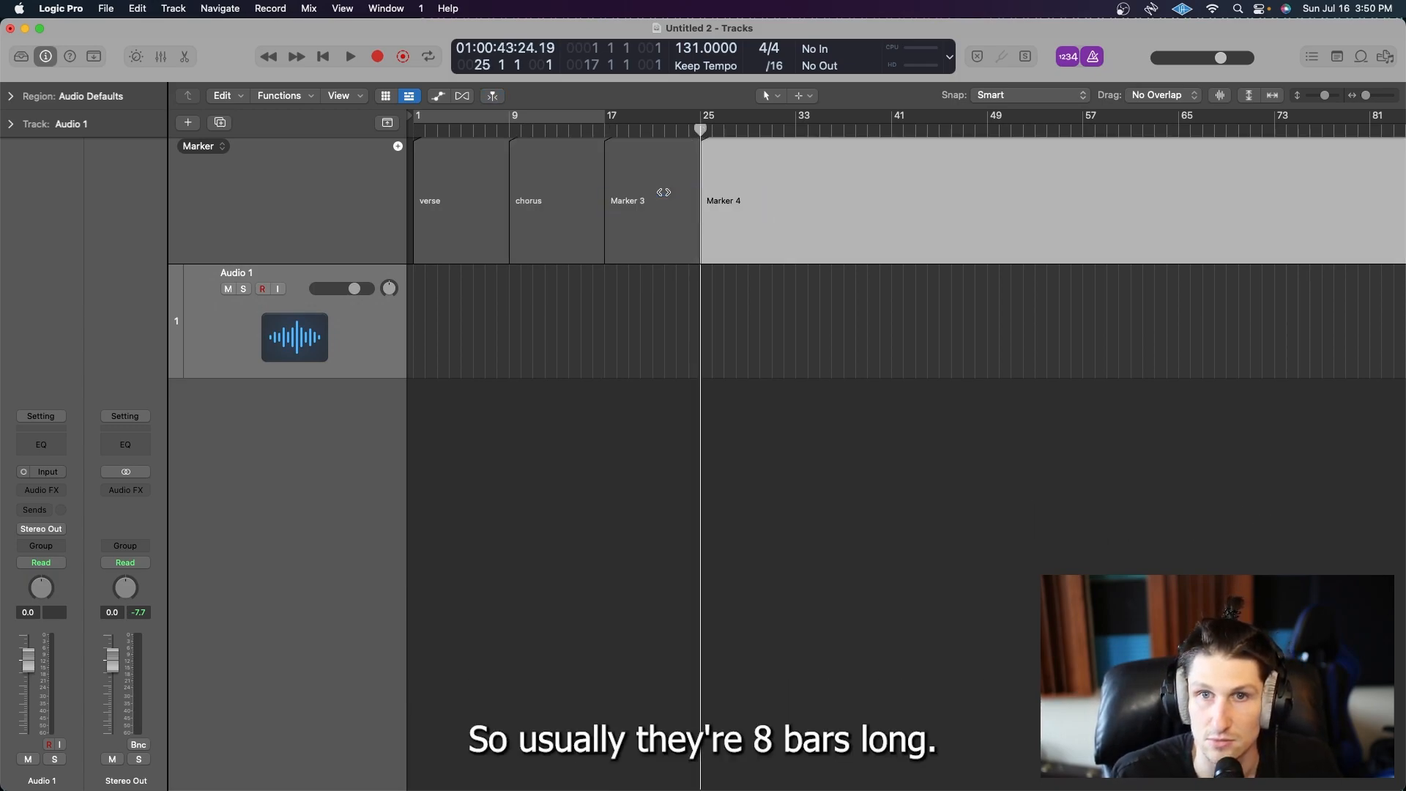
{"action": "double_click", "coordinate": [655, 199]}
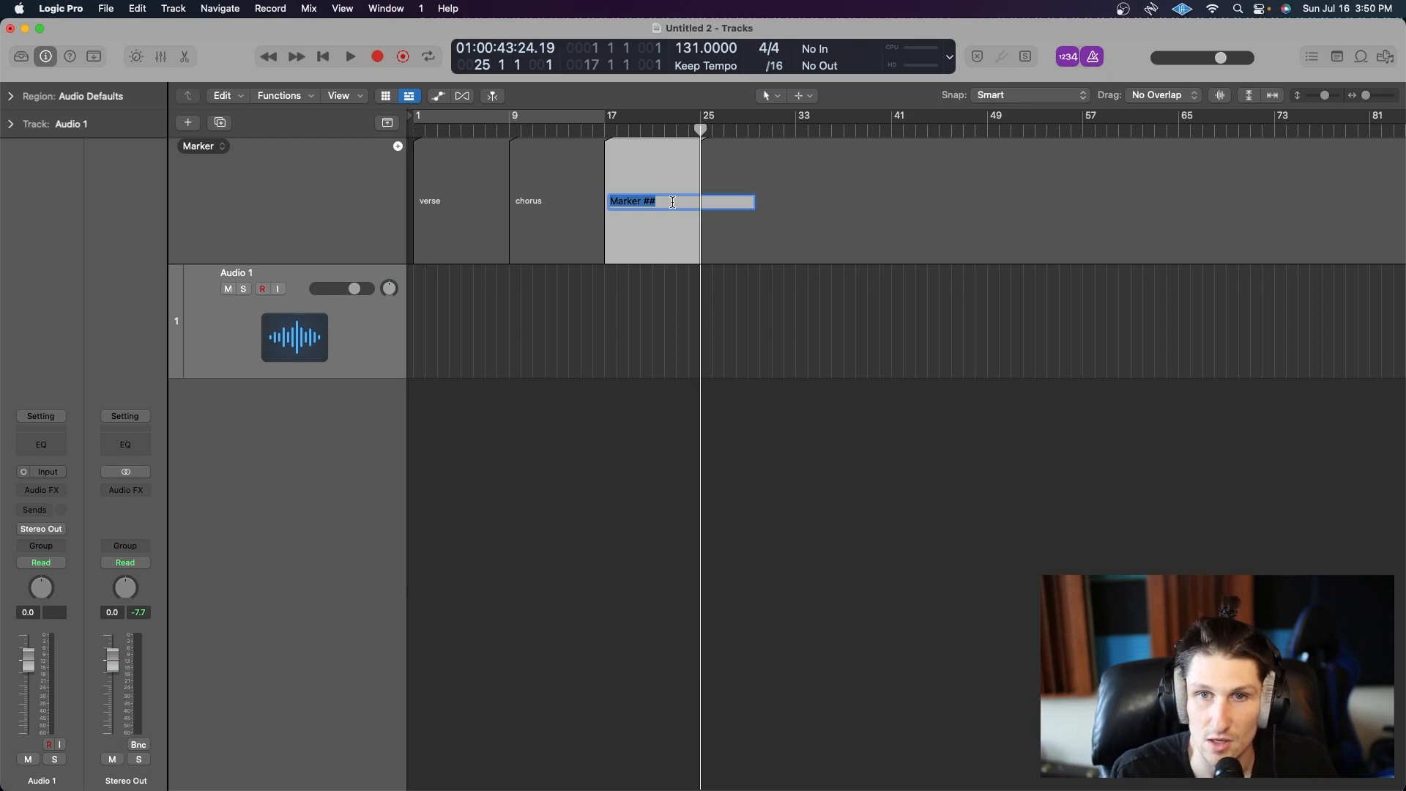
{"action": "type", "text": "brudge"}
{"action": "key", "text": "Return"}
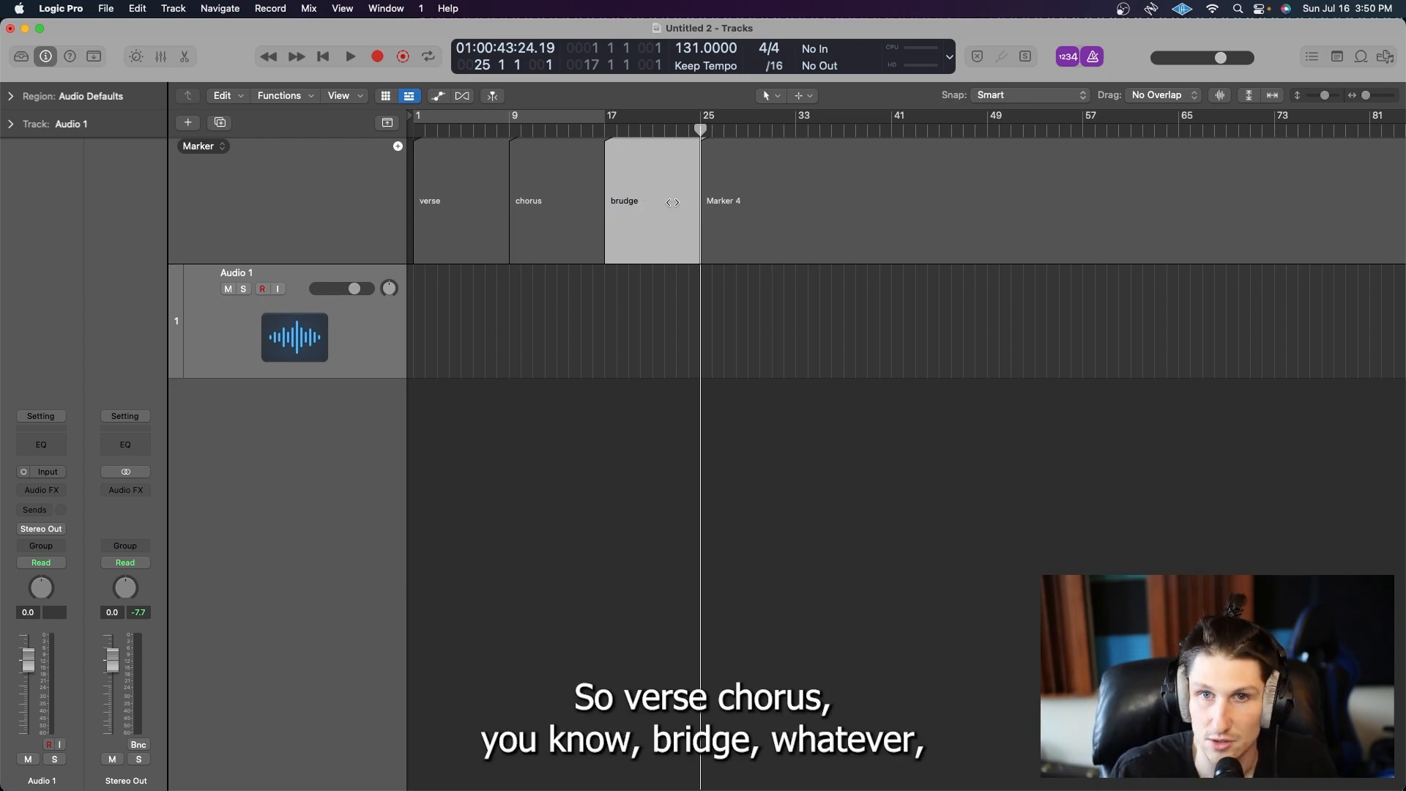
Step: Split the fourth marker at bar 33, leaving its default name
{"action": "double_click", "coordinate": [762, 199]}
{"action": "left_click", "coordinate": [796, 131]}
{"action": "key", "text": "alt+apostrophe"}
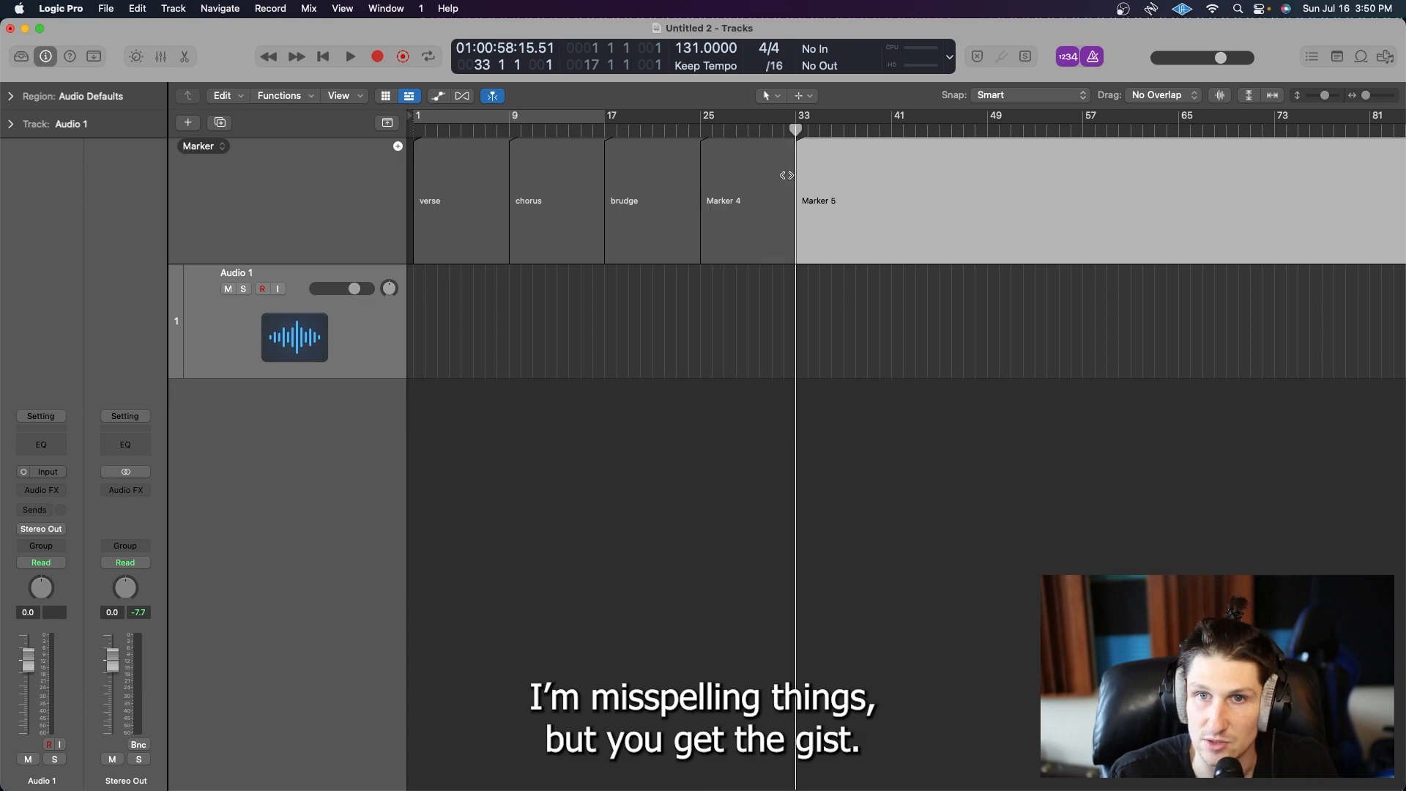
Step: Lower the project tempo to 126 BPM and move the playhead to bar 73
{"action": "left_click", "coordinate": [1180, 129]}
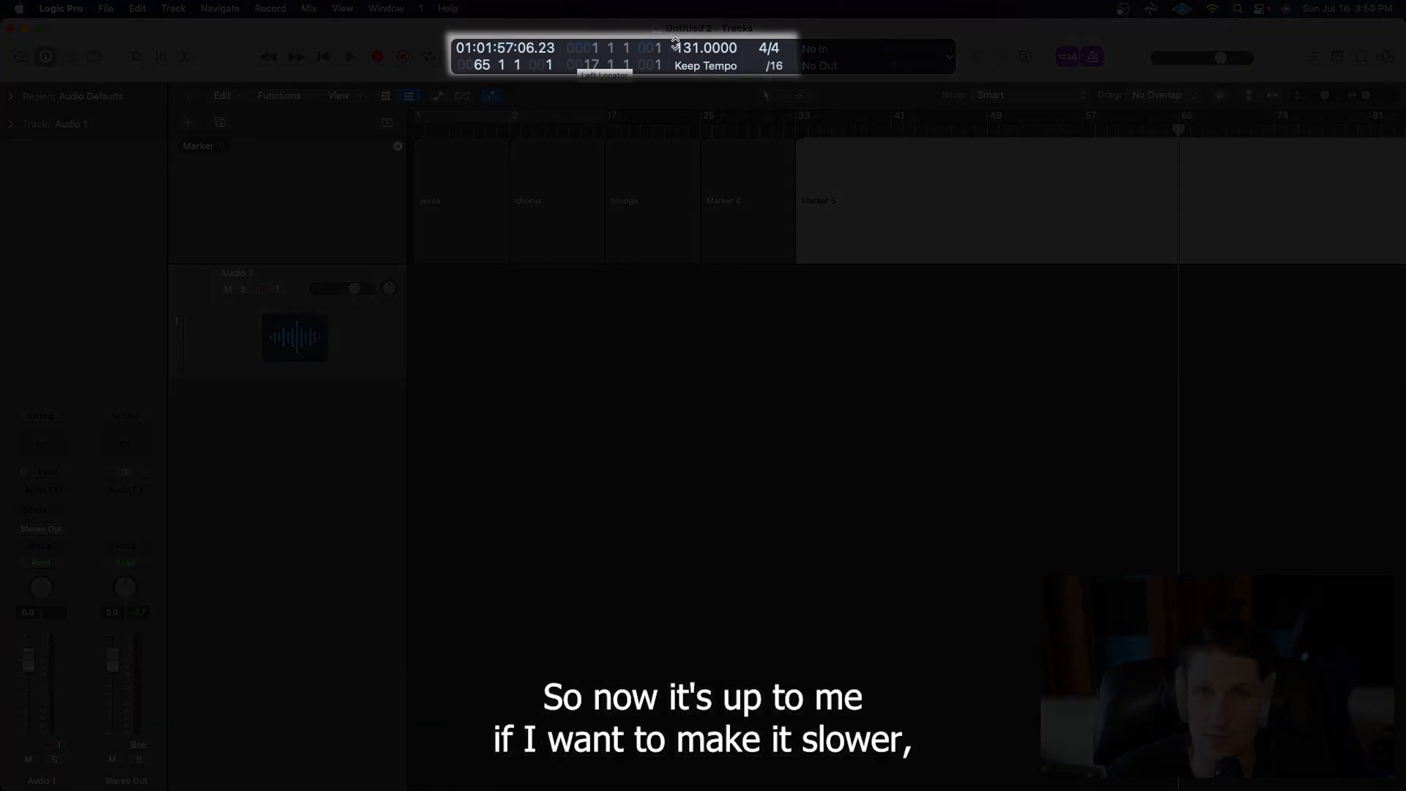
{"action": "left_click_drag", "start_coordinate": [675, 43], "coordinate": [696, 64]}
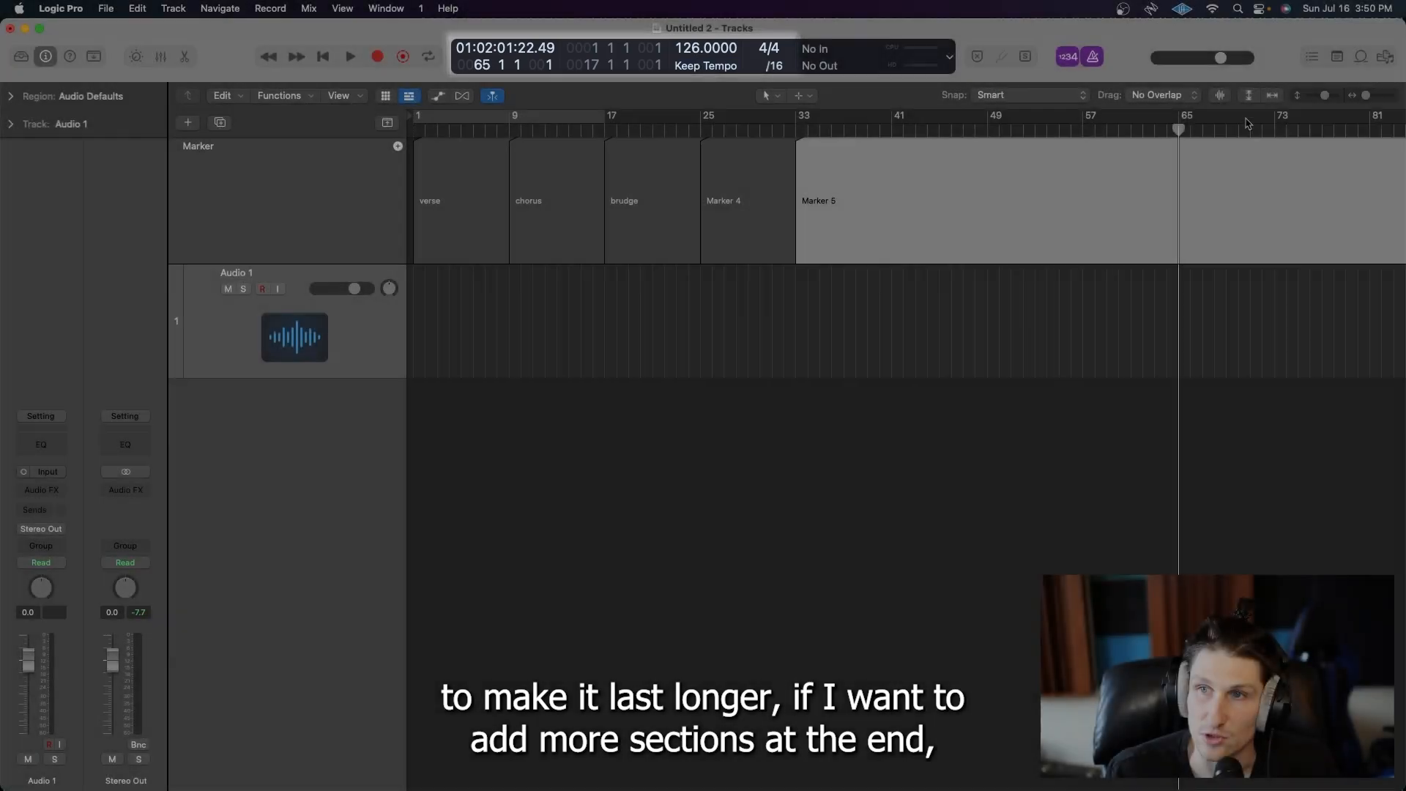
{"action": "left_click", "coordinate": [1274, 130]}
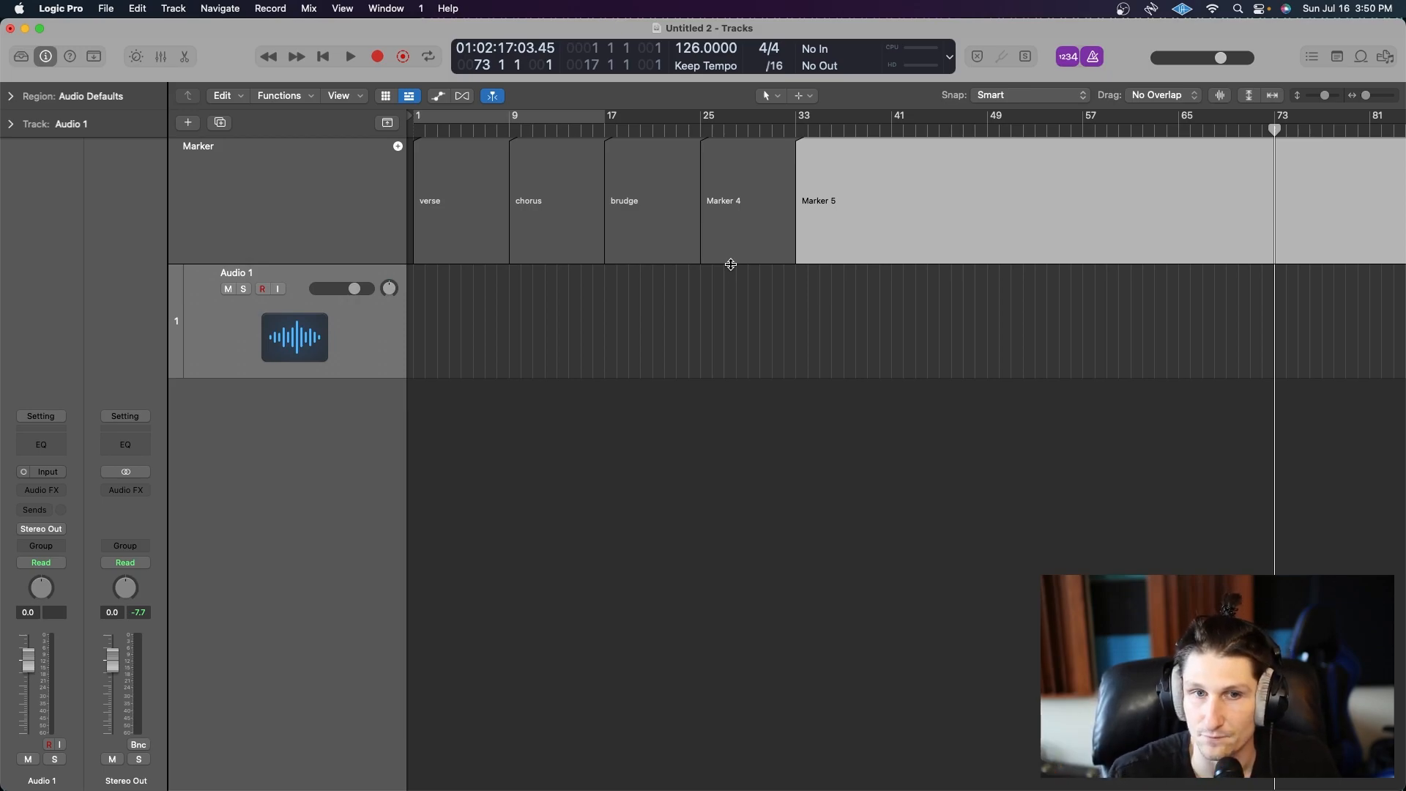
Step: Duplicate the Audio 1 track setup twice and select the two added tracks
{"action": "key", "text": "super+d"}
{"action": "key", "text": "super+d"}
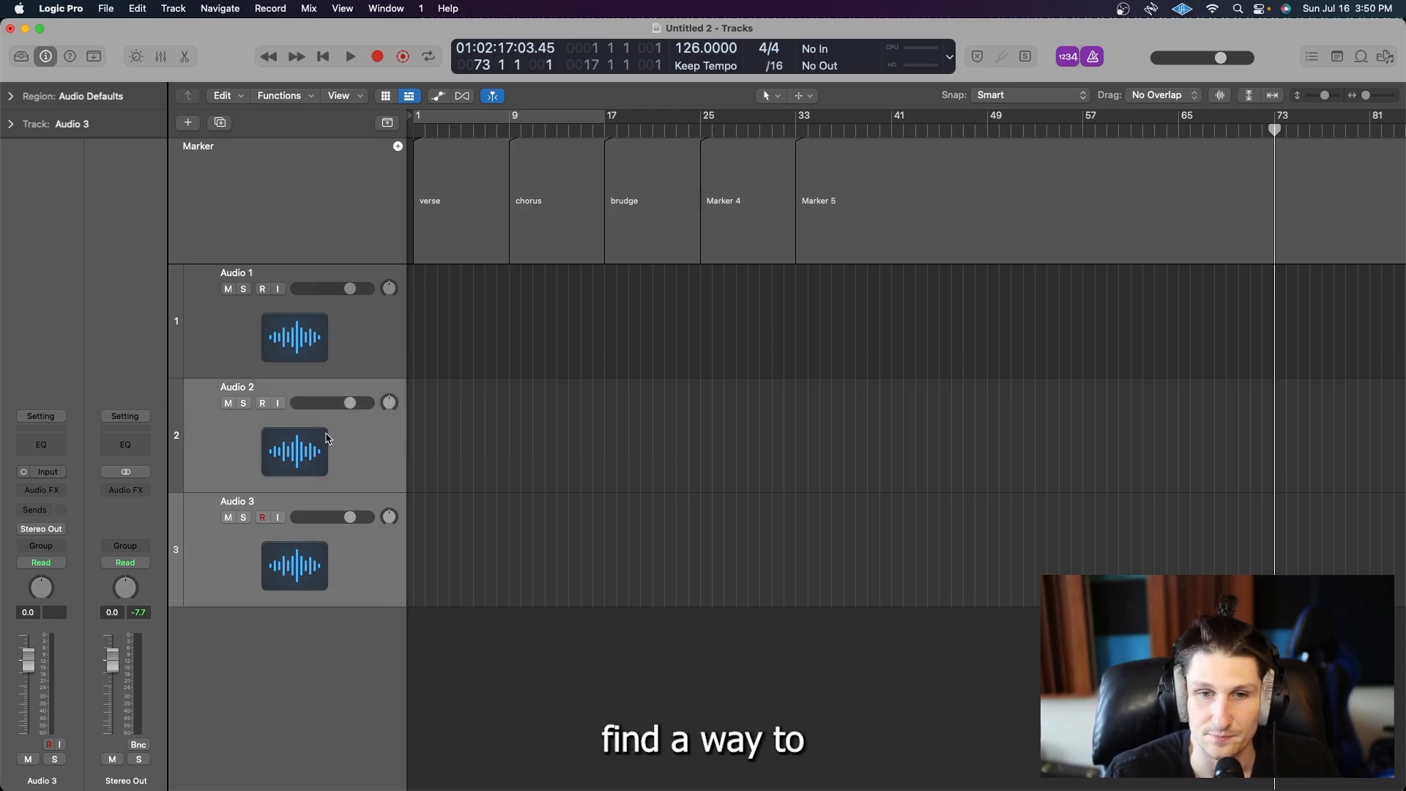
{"action": "left_click", "coordinate": [322, 366]}
{"action": "left_click", "coordinate": [327, 439]}
{"action": "left_click", "coordinate": [339, 568]}
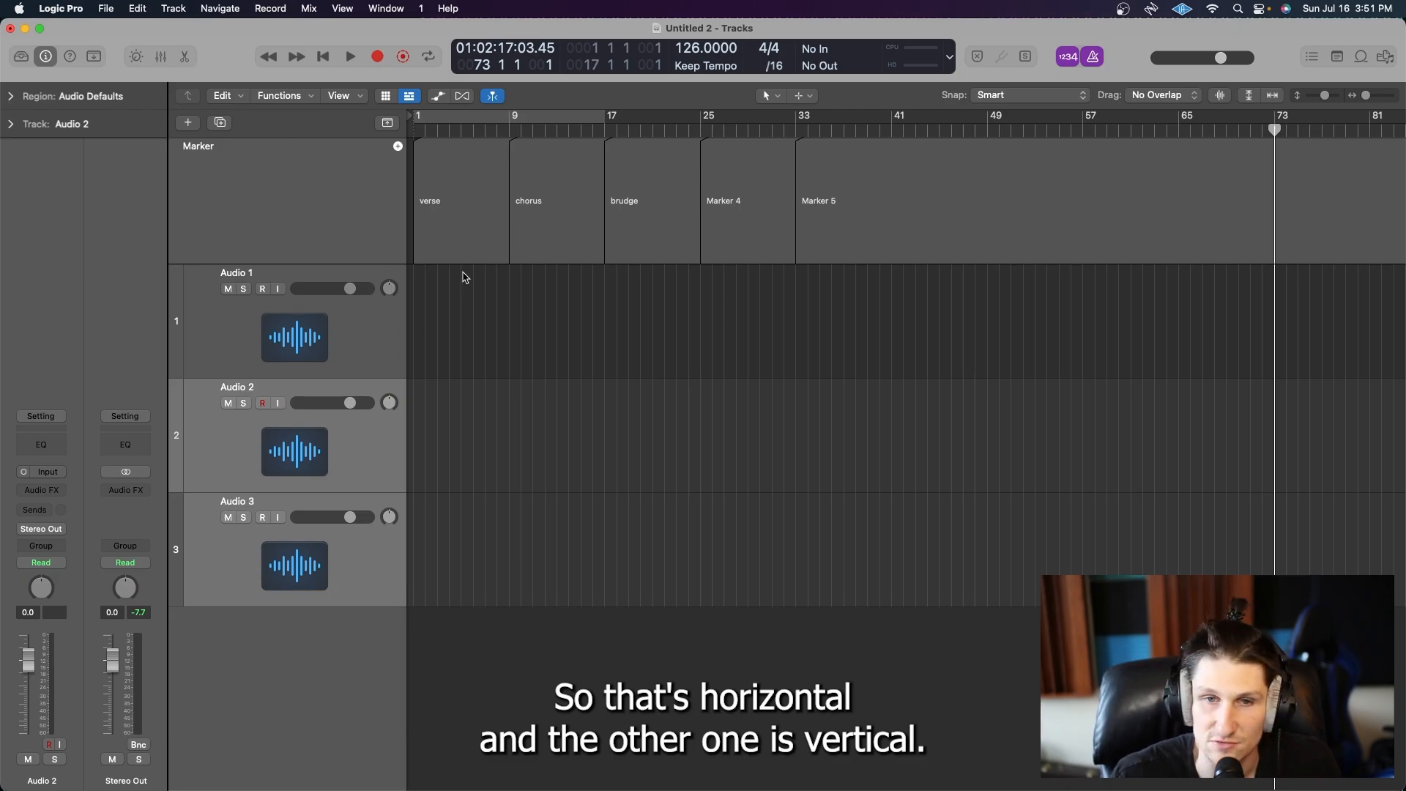
Step: Duplicate the Audio 3 track setup three times to extend the project to six audio tracks
{"action": "left_click", "coordinate": [314, 592]}
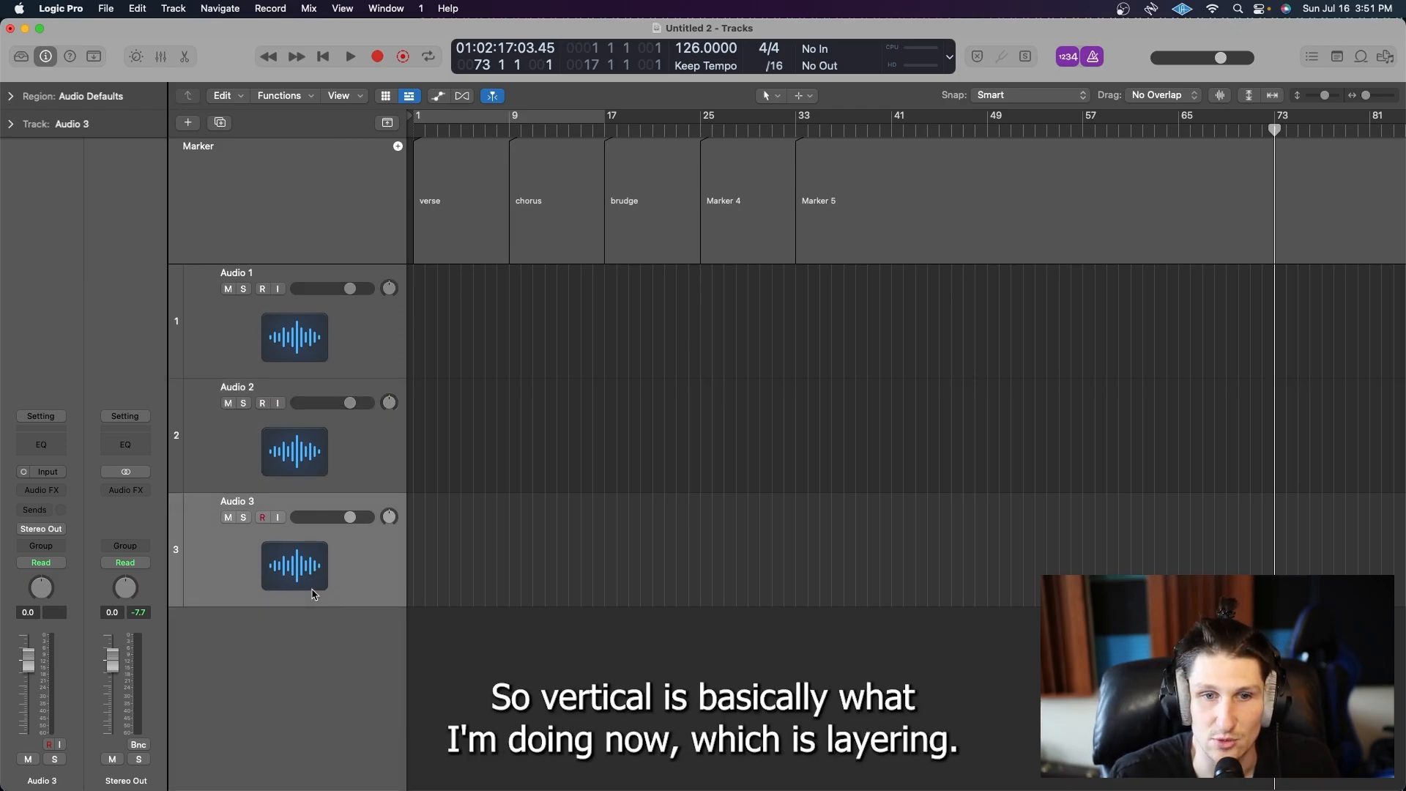
{"action": "key", "text": "super+d"}
{"action": "key", "text": "super+d"}
{"action": "key", "text": "super+d"}
{"action": "scroll", "coordinate": [480, 561], "scroll_direction": "down", "scroll_amount": 3}
{"action": "scroll", "coordinate": [481, 561], "scroll_direction": "down", "scroll_amount": 1}
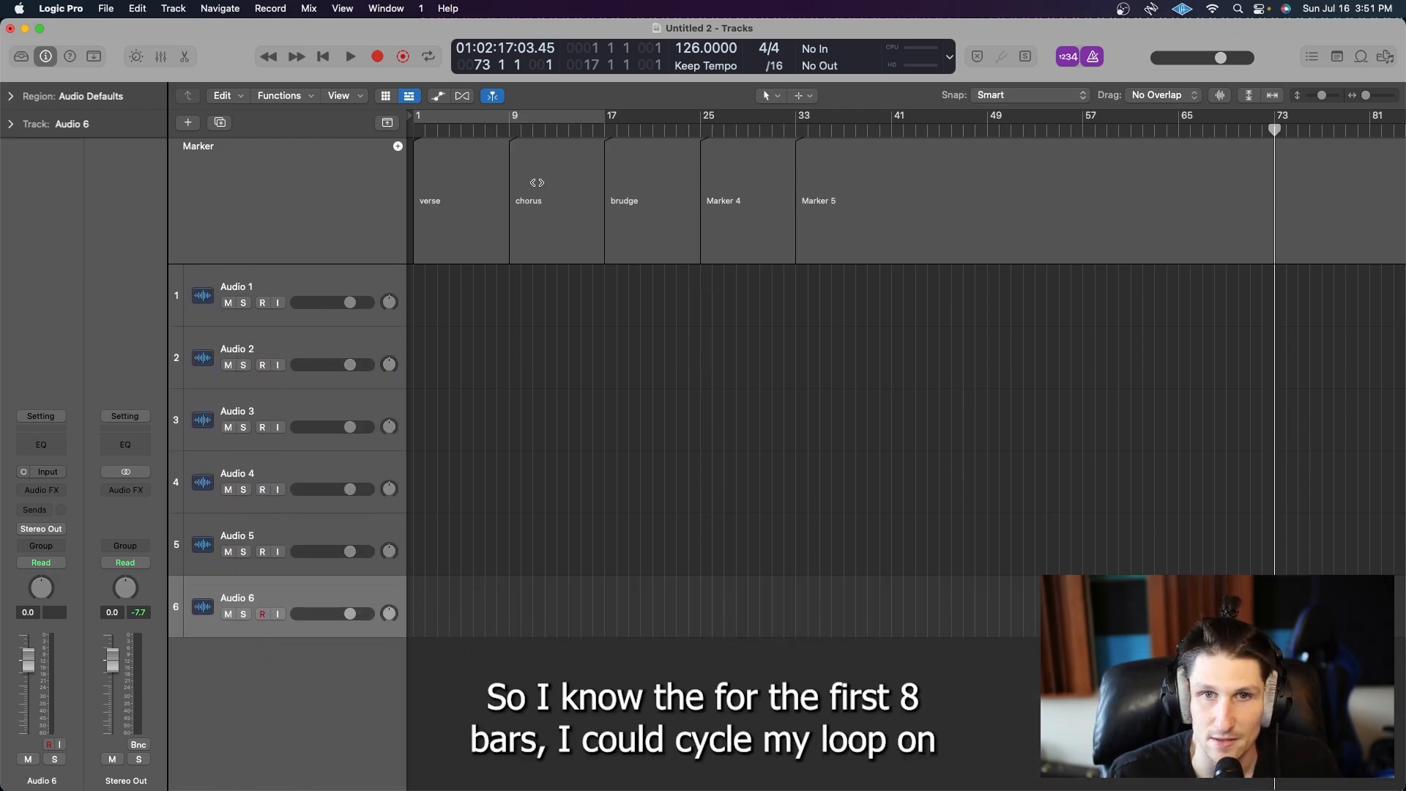
Step: Set the cycle range to bars 1 through 9 over the verse section, then toggle cycling on and off
{"action": "left_click_drag", "start_coordinate": [513, 118], "coordinate": [415, 120]}
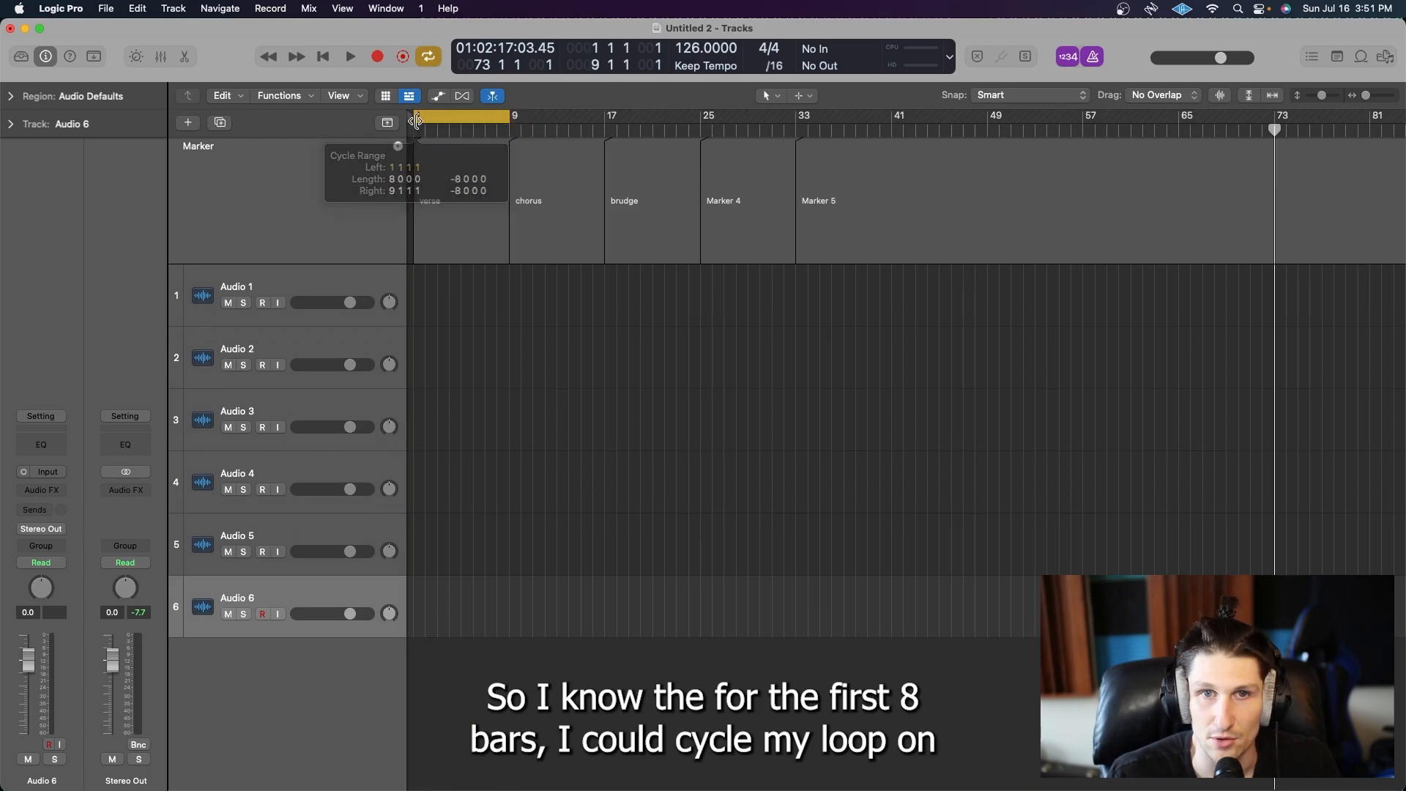
{"action": "key", "text": "c"}
{"action": "key", "text": "c"}
{"action": "key", "text": "c"}
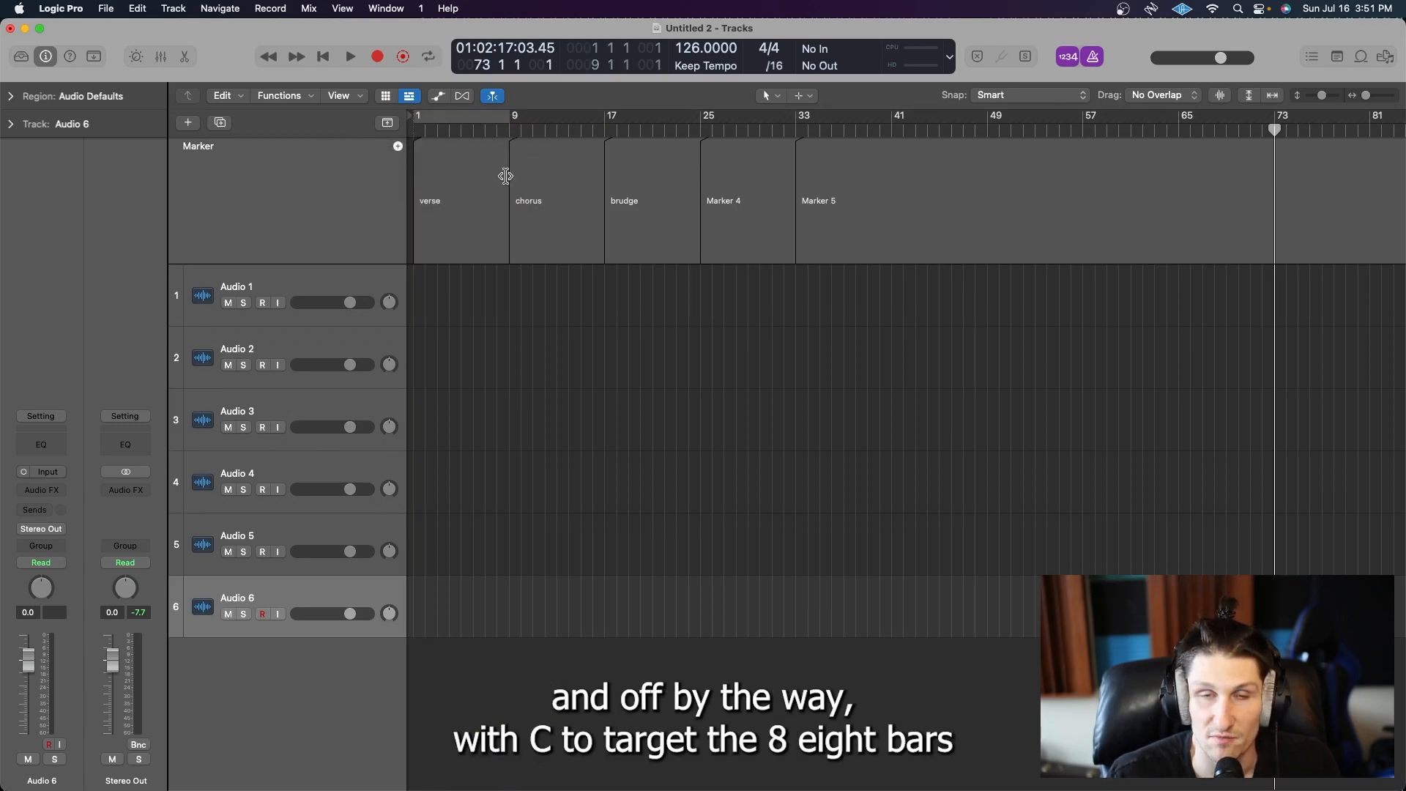
Step: Move the playhead to bar 1 and activate the cycle range from bar 1 to bar 9
{"action": "key", "text": "c"}
{"action": "left_click_drag", "start_coordinate": [507, 132], "coordinate": [409, 132]}
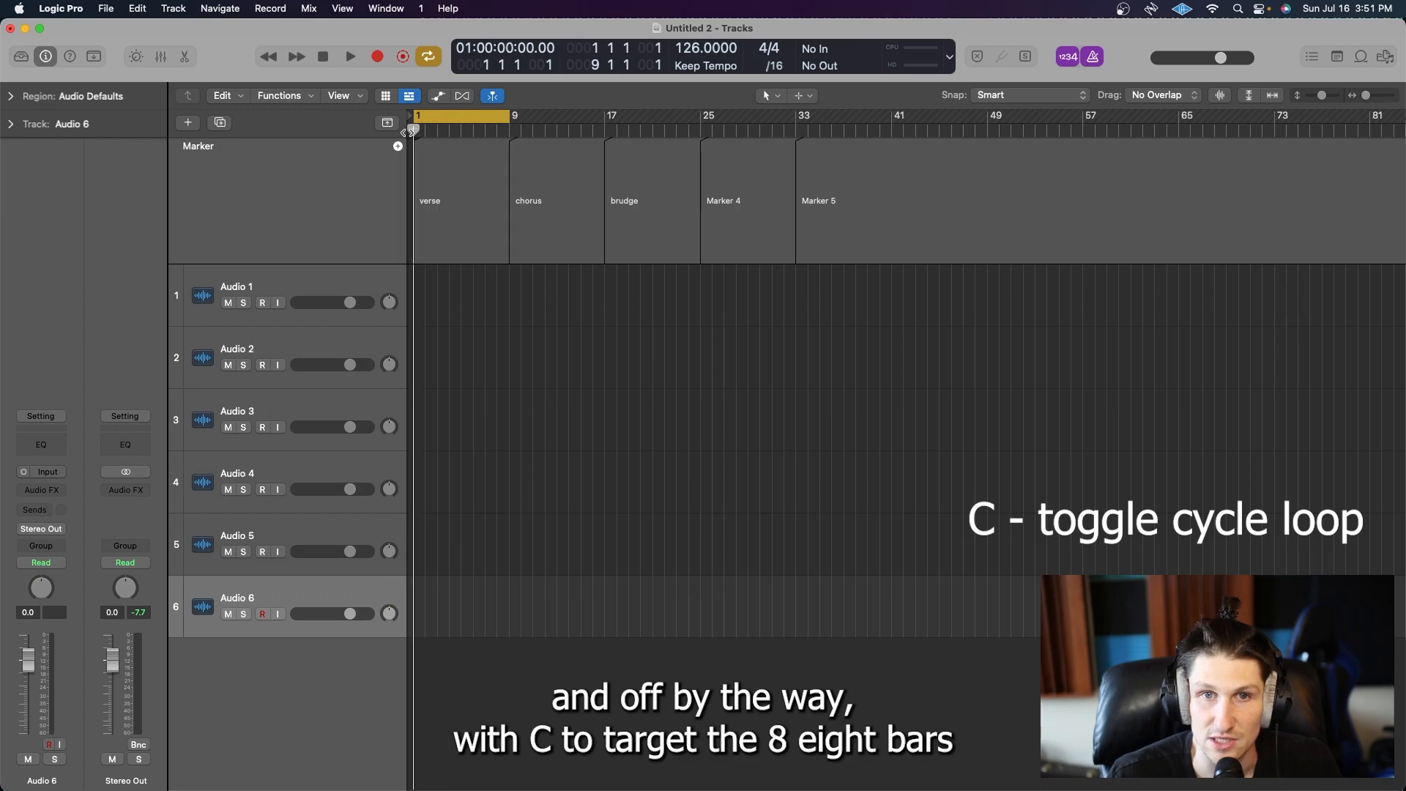
{"action": "key", "text": "c"}
{"action": "left_click_drag", "start_coordinate": [513, 123], "coordinate": [701, 124]}
{"action": "left_click_drag", "start_coordinate": [513, 125], "coordinate": [418, 131]}
Step: Rename the first section marker, "verse", as "intro"
{"action": "scroll", "coordinate": [529, 308], "scroll_direction": "up", "scroll_amount": 5}
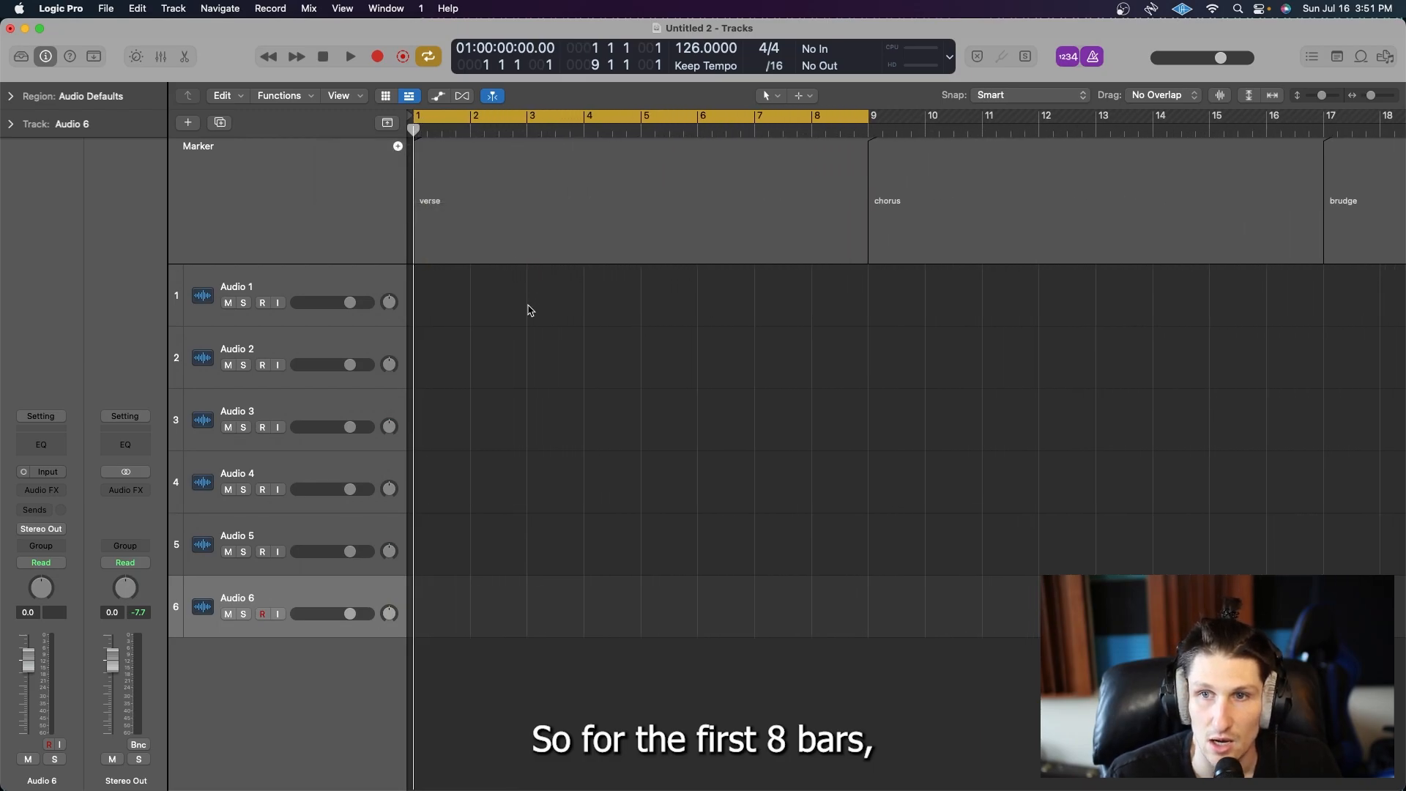
{"action": "double_click", "coordinate": [484, 209]}
{"action": "type", "text": "intro"}
{"action": "key", "text": "Return"}
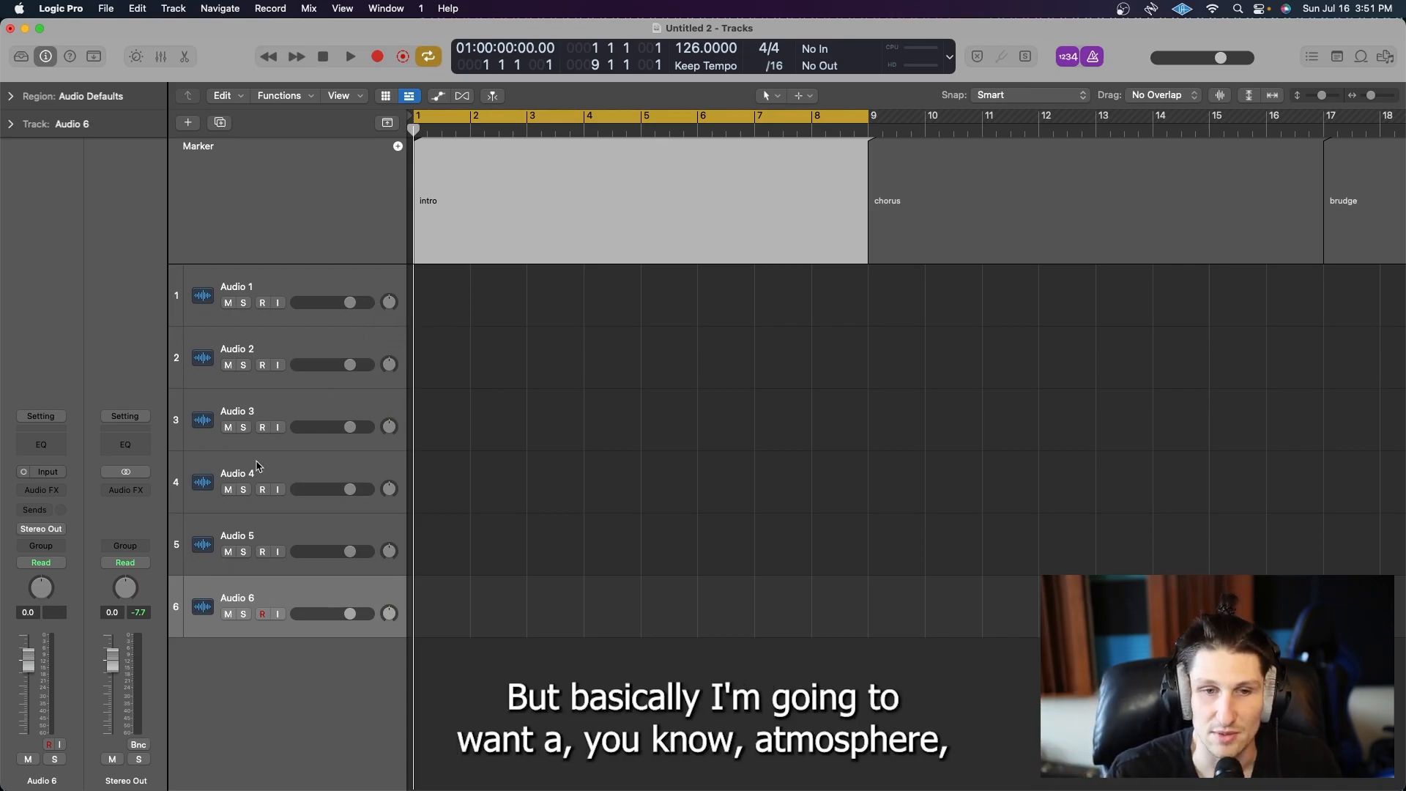
Step: Rename the Audio 6 track "atomp[sjer" and the Audio 5 track "chods"
{"action": "double_click", "coordinate": [260, 597]}
{"action": "type", "text": "atomp[sjer"}
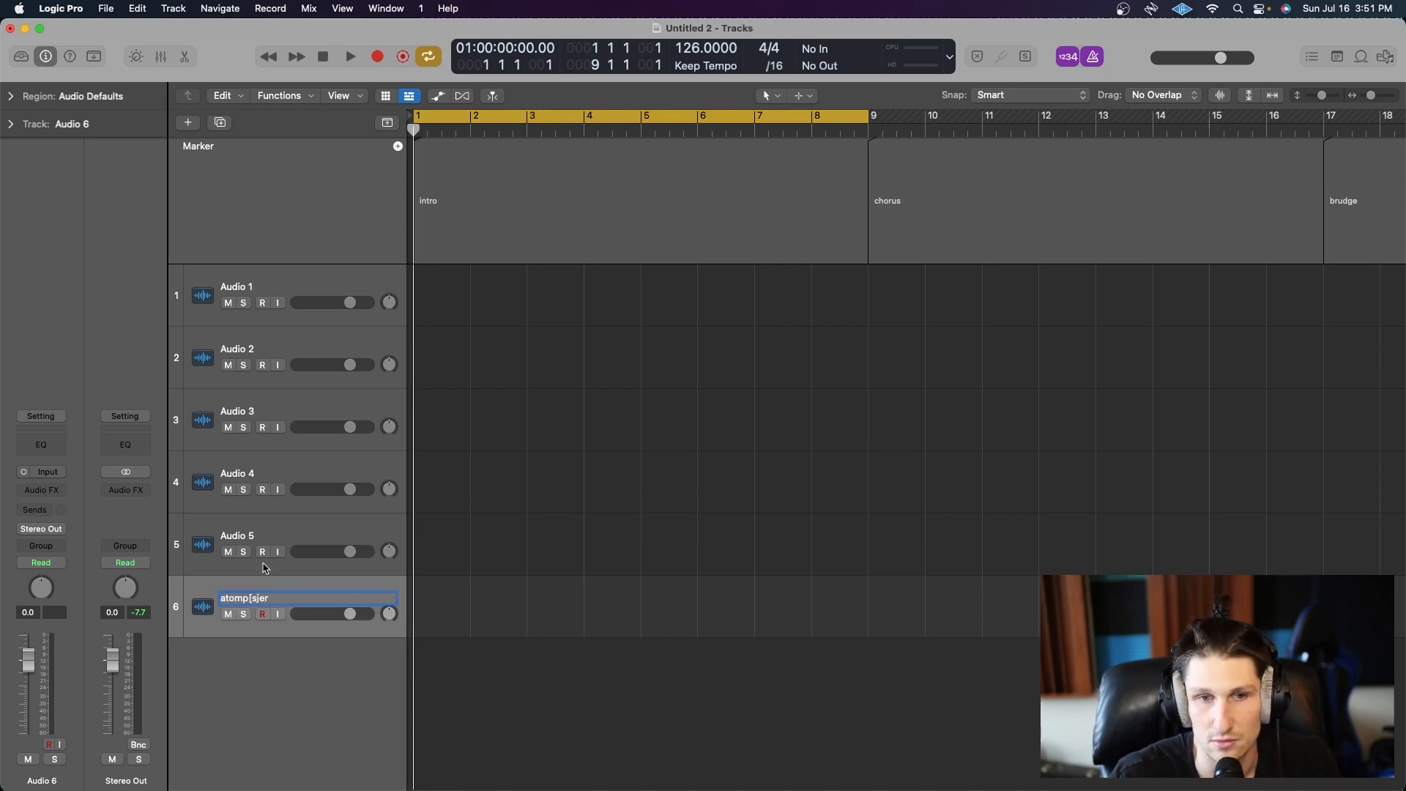
{"action": "double_click", "coordinate": [249, 535]}
{"action": "type", "text": "chr"}
{"action": "type", "text": "chods"}
{"action": "key", "text": "Return"}
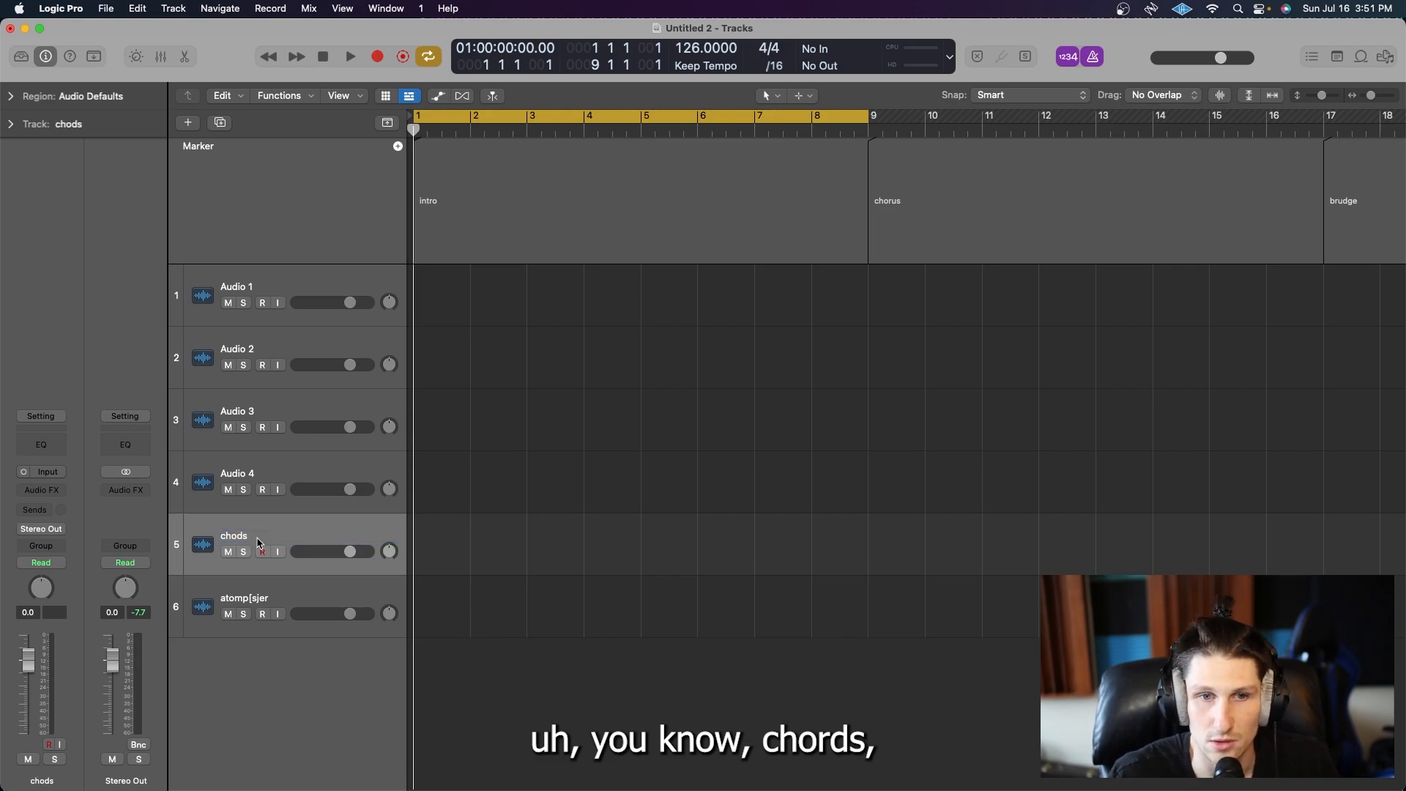
Step: Rename the Audio 4 track "vocal"
{"action": "double_click", "coordinate": [249, 474]}
{"action": "type", "text": "vocal"}
{"action": "key", "text": "Return"}
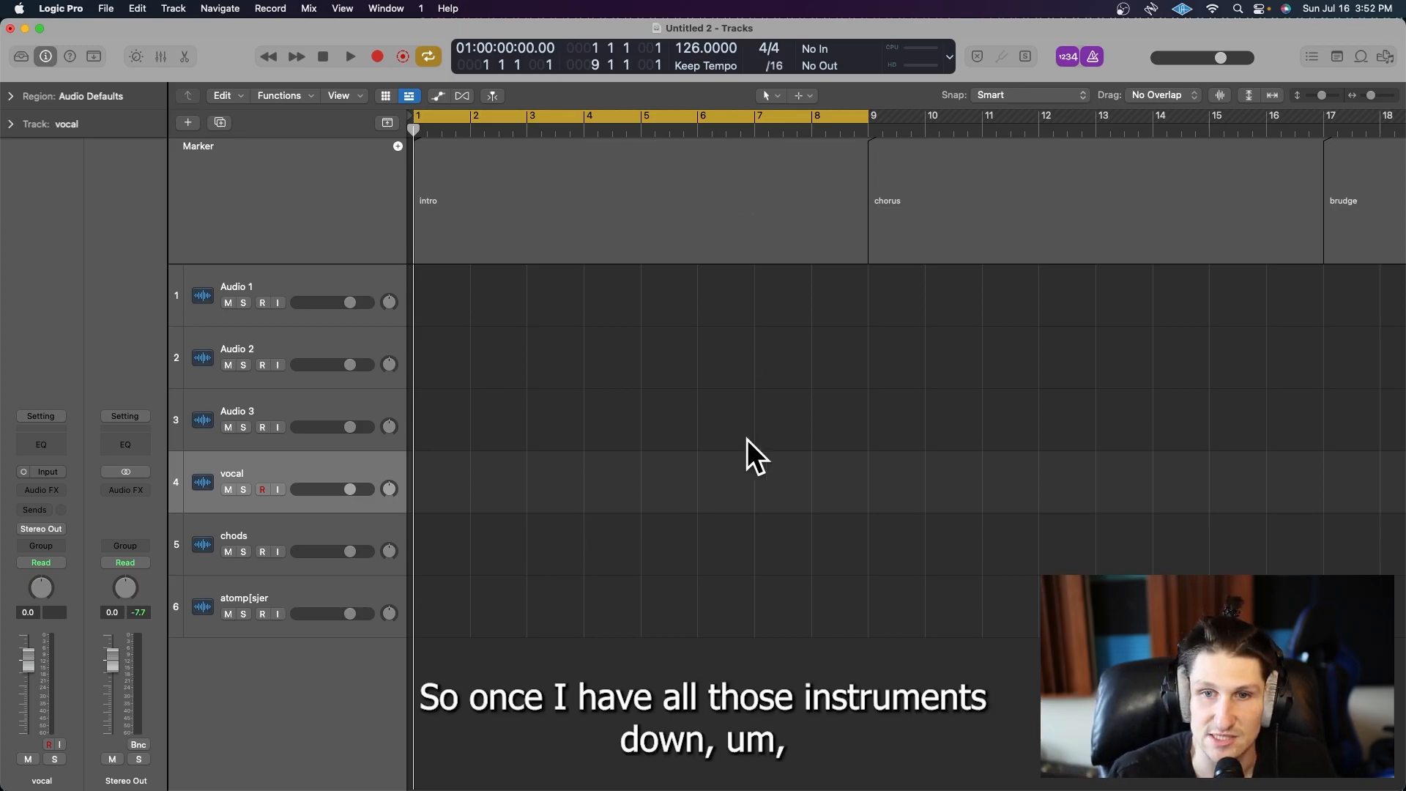
Step: Turn off cycle mode for the intro section
{"action": "scroll", "coordinate": [621, 365], "scroll_direction": "down", "scroll_amount": 2}
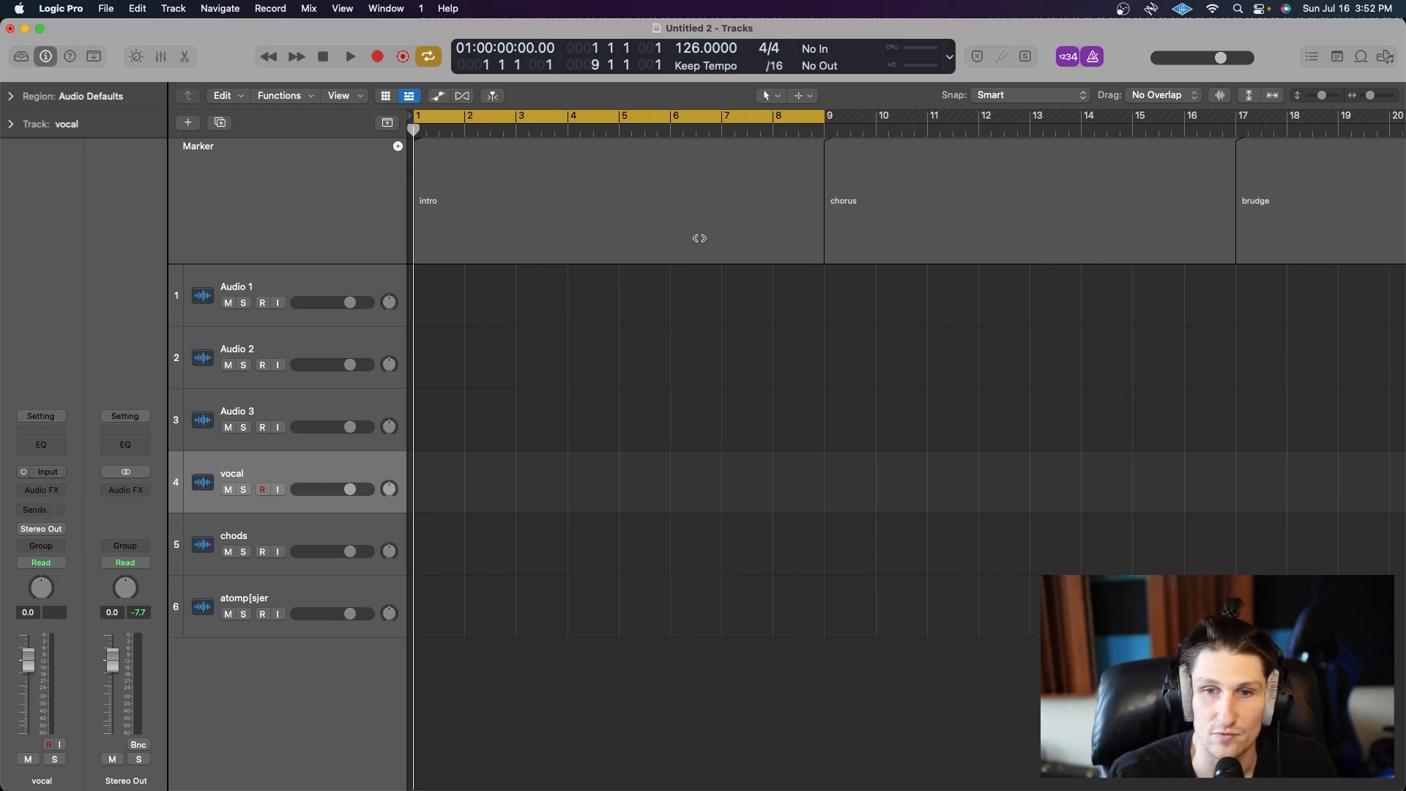
{"action": "scroll", "coordinate": [498, 483], "scroll_direction": "down", "scroll_amount": 3}
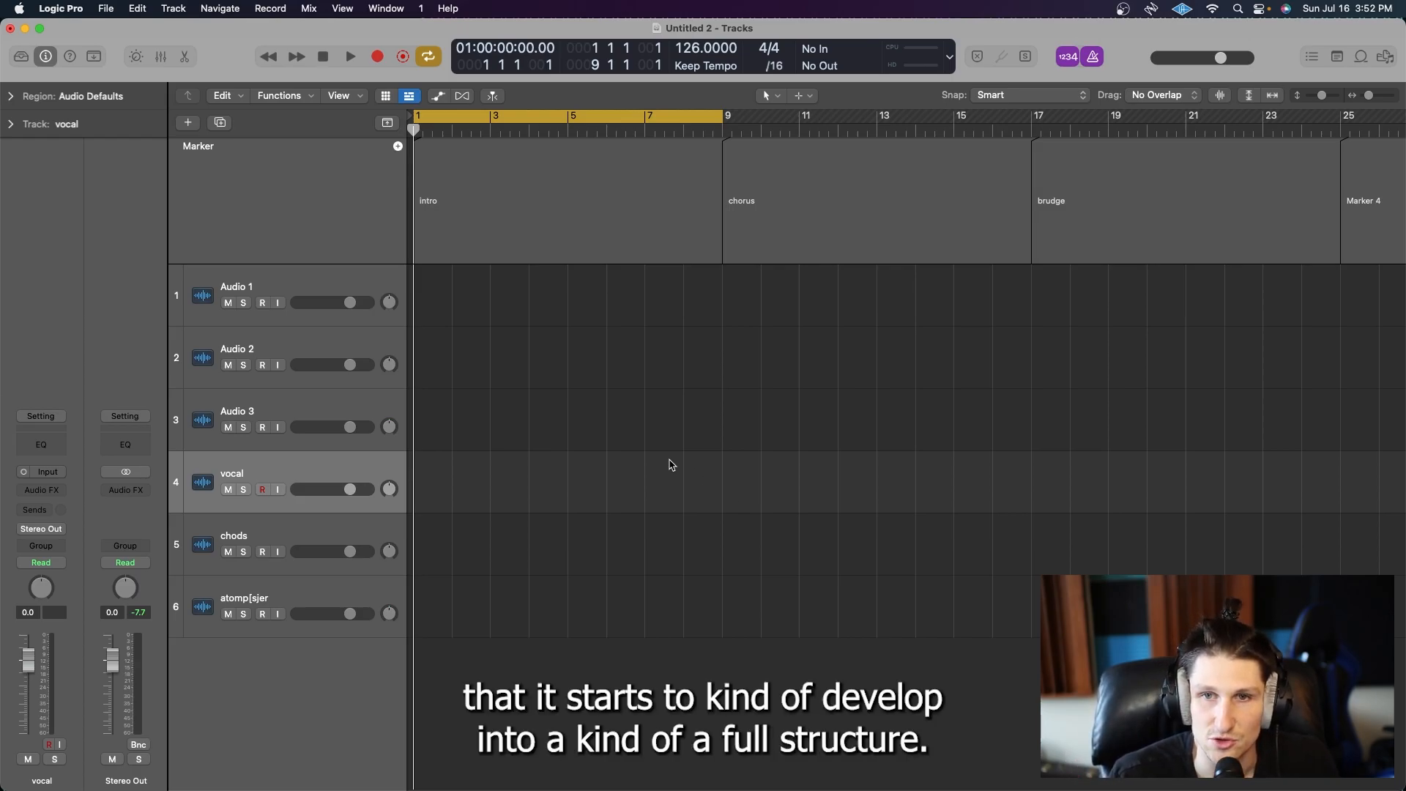
{"action": "scroll", "coordinate": [665, 456], "scroll_direction": "down", "scroll_amount": 4}
{"action": "scroll", "coordinate": [660, 469], "scroll_direction": "down", "scroll_amount": 2}
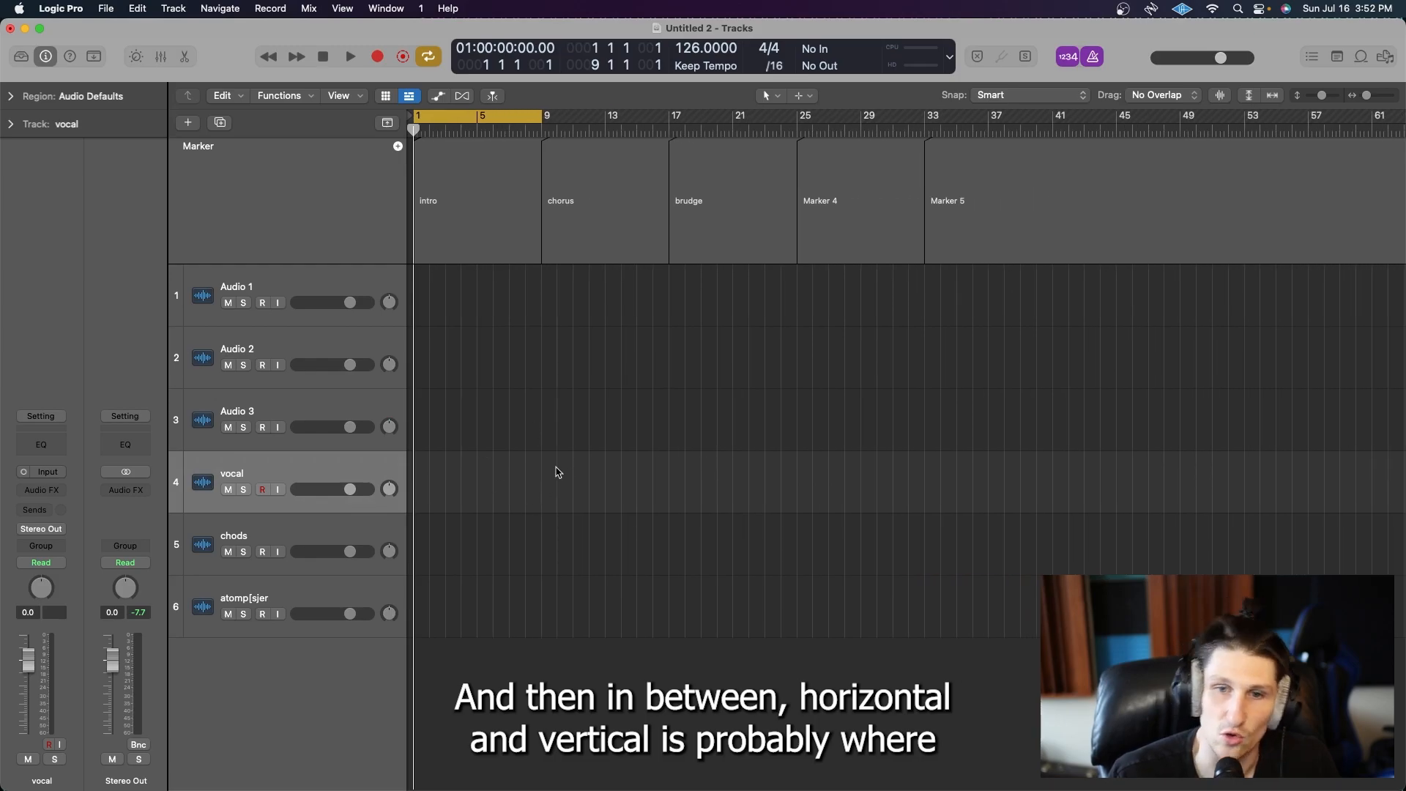
{"action": "scroll", "coordinate": [802, 443], "scroll_direction": "down", "scroll_amount": 2}
{"action": "key", "text": "c"}
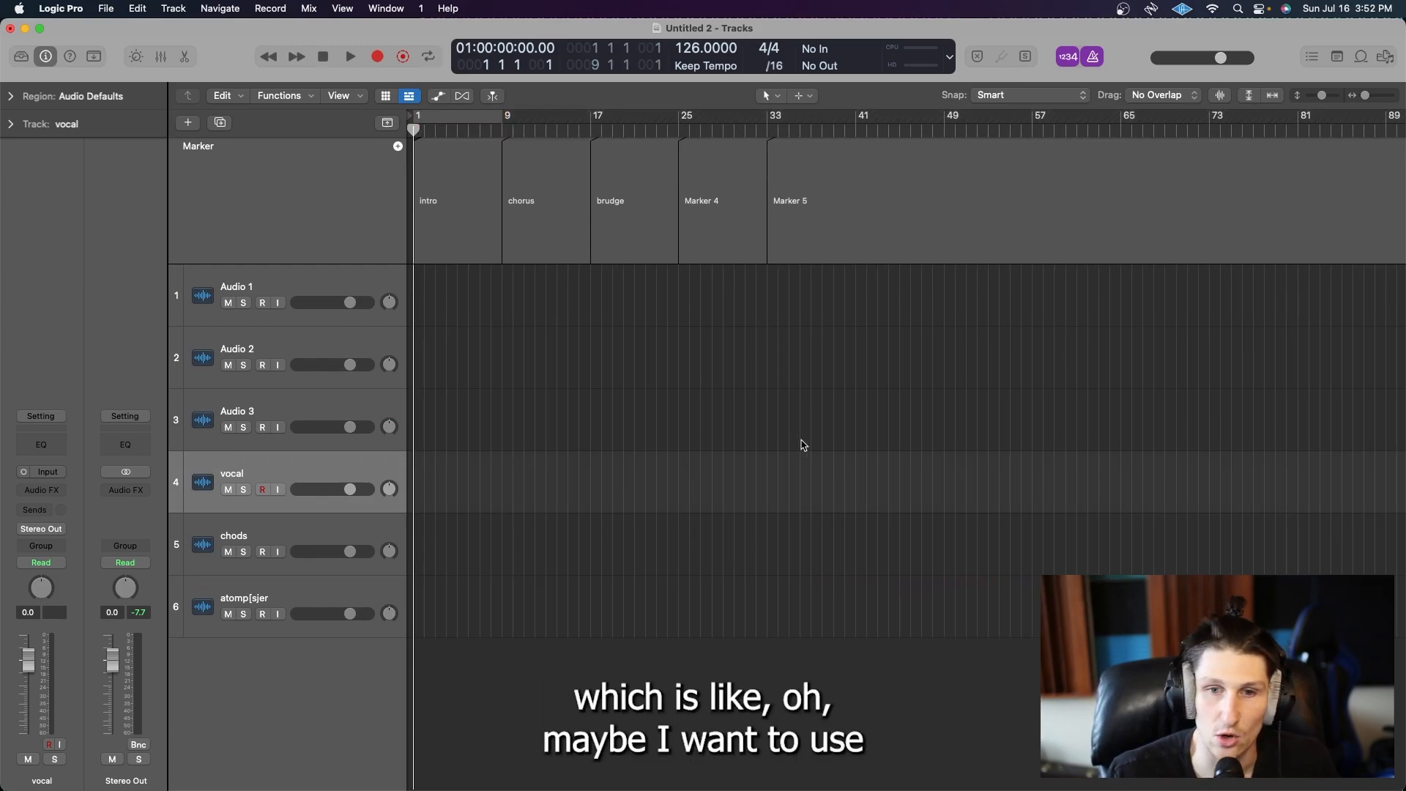
{"action": "double_click", "coordinate": [373, 471]}
{"action": "left_click", "coordinate": [425, 499]}
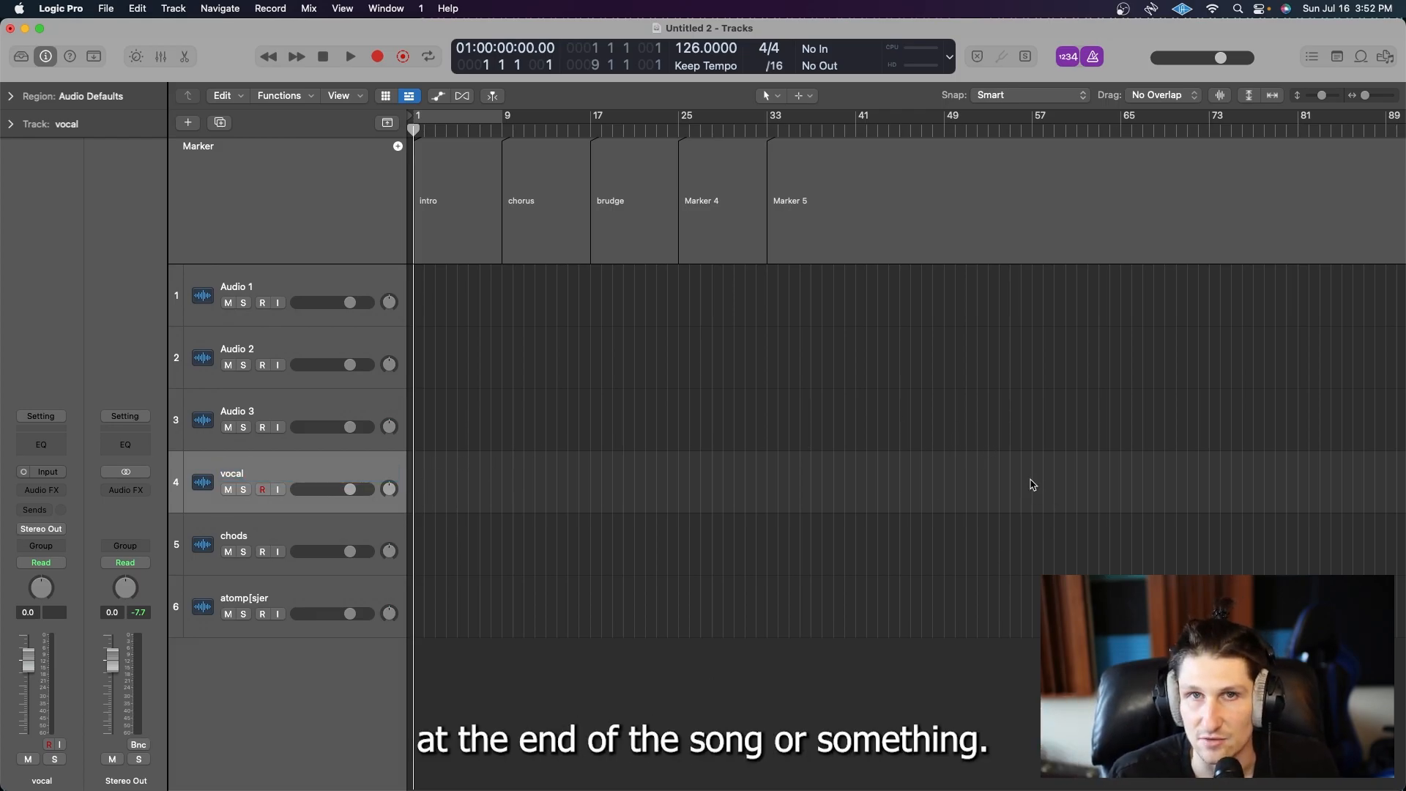